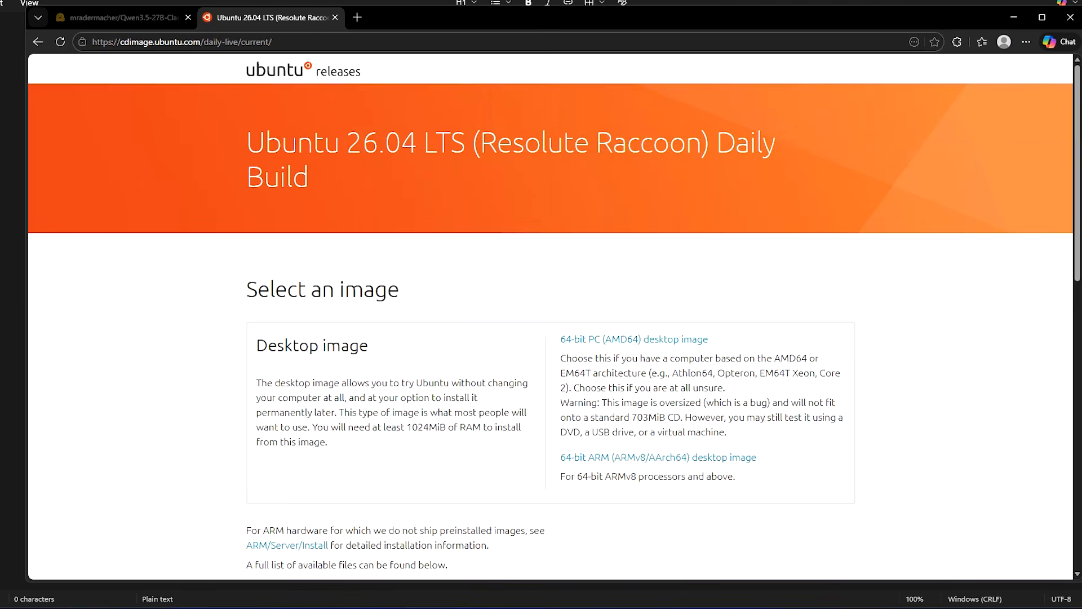
Step: Select the 'Ubuntu 26.04 LTS Daily Build' heading text and check the page's web address
{"action": "left_click_drag", "start_coordinate": [716, 142], "coordinate": [643, 193]}
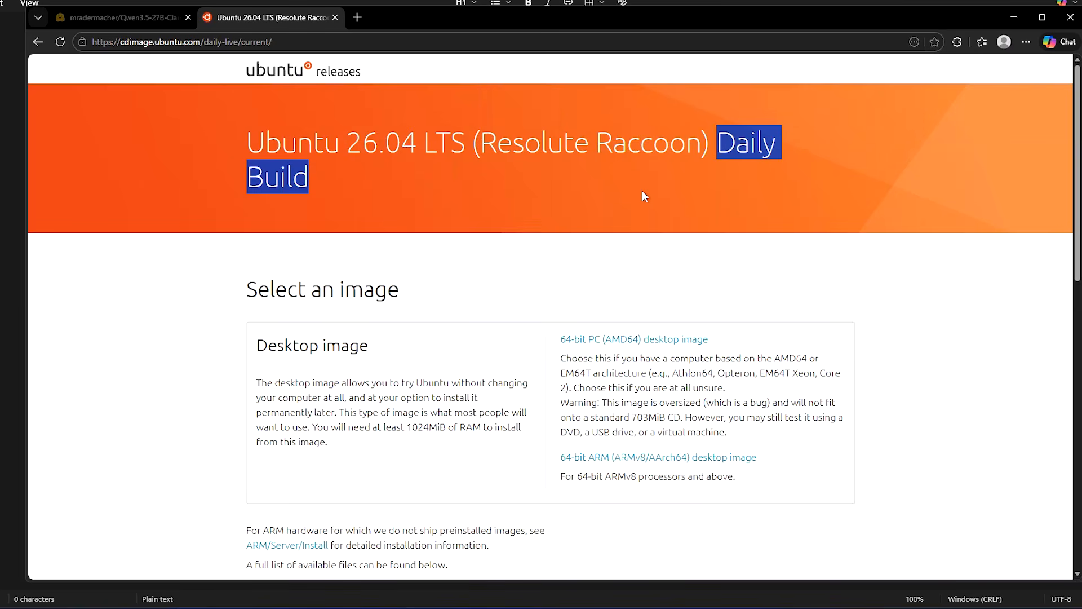
{"action": "left_click", "coordinate": [520, 175]}
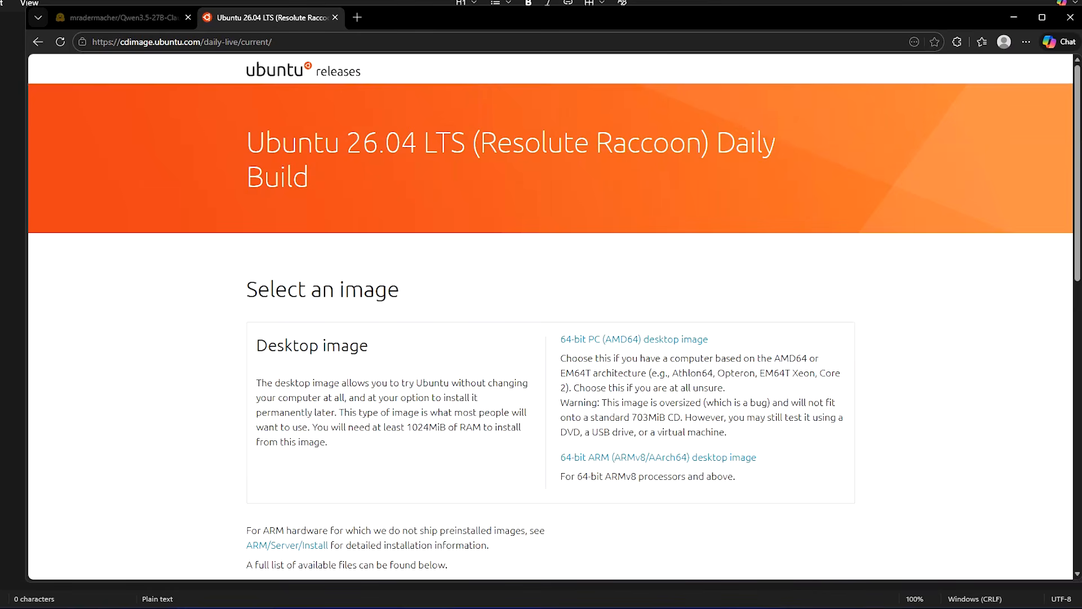
{"action": "left_click_drag", "start_coordinate": [467, 142], "coordinate": [236, 150]}
{"action": "key", "text": "ctrl+l"}
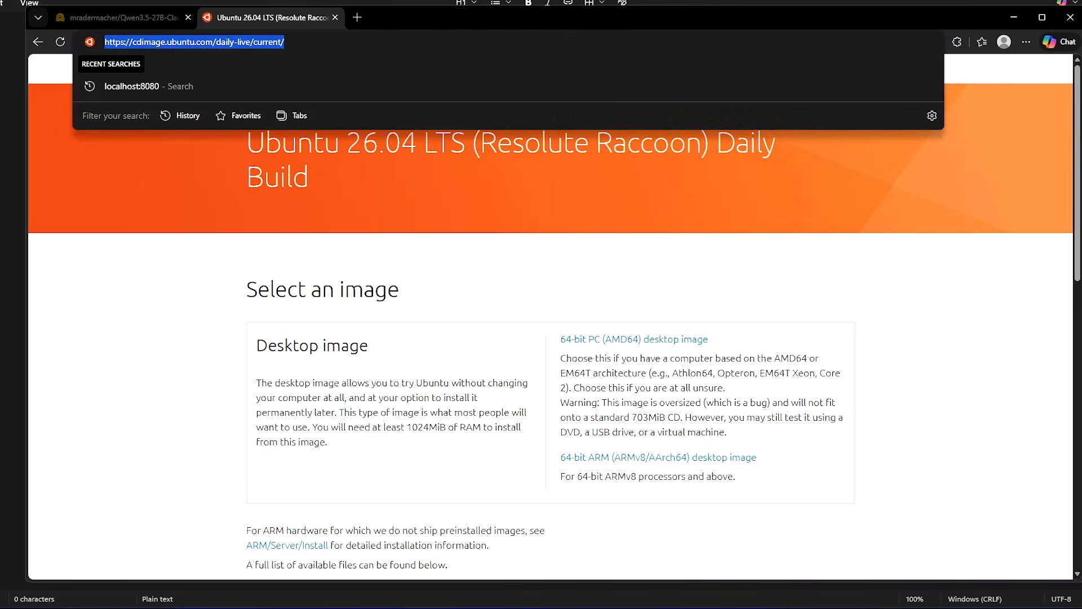
{"action": "left_click", "coordinate": [533, 328]}
Step: Scroll the daily-live page down to the build's file listing
{"action": "scroll", "coordinate": [535, 328], "scroll_direction": "down", "scroll_amount": 2}
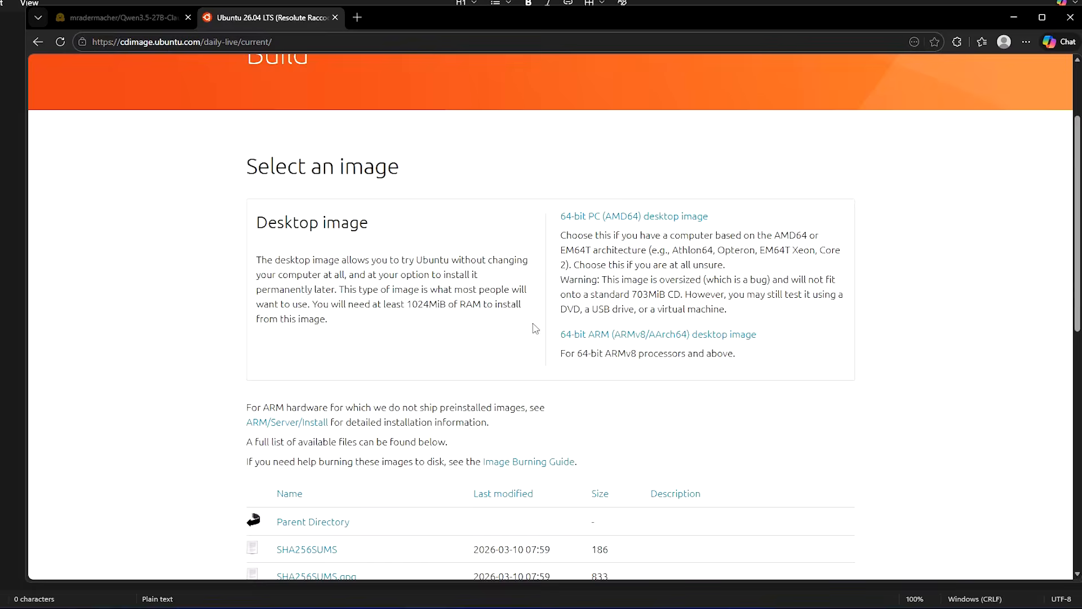
{"action": "scroll", "coordinate": [536, 328], "scroll_direction": "down", "scroll_amount": 3}
{"action": "scroll", "coordinate": [535, 328], "scroll_direction": "down", "scroll_amount": 1}
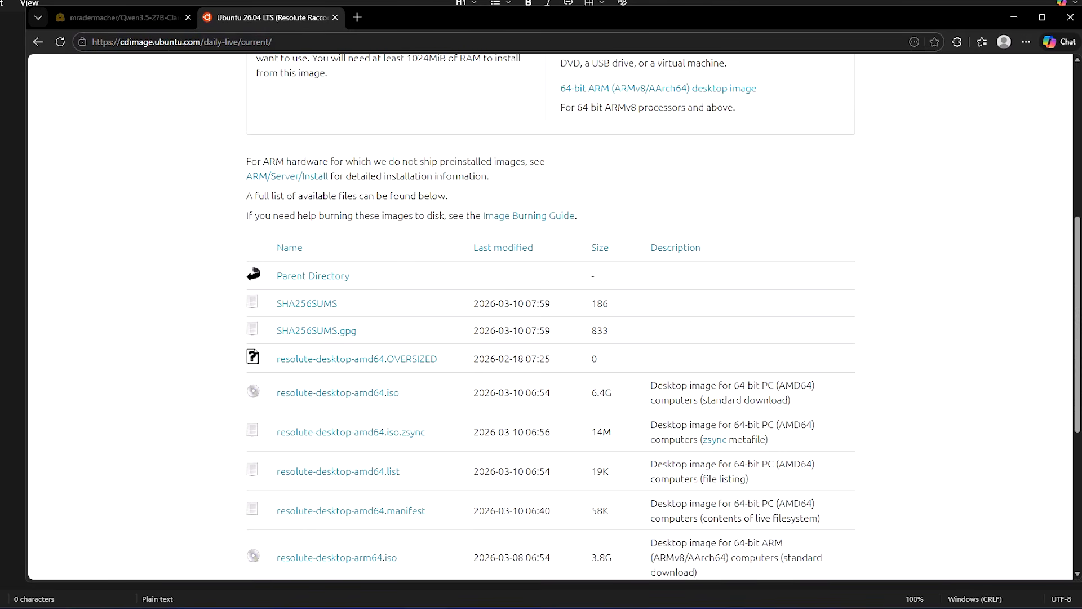
Step: Close the Downloads window and start a new VM named 'Ubuntu 26.04 LTS'
{"action": "mouse_move", "coordinate": [598, 607]}
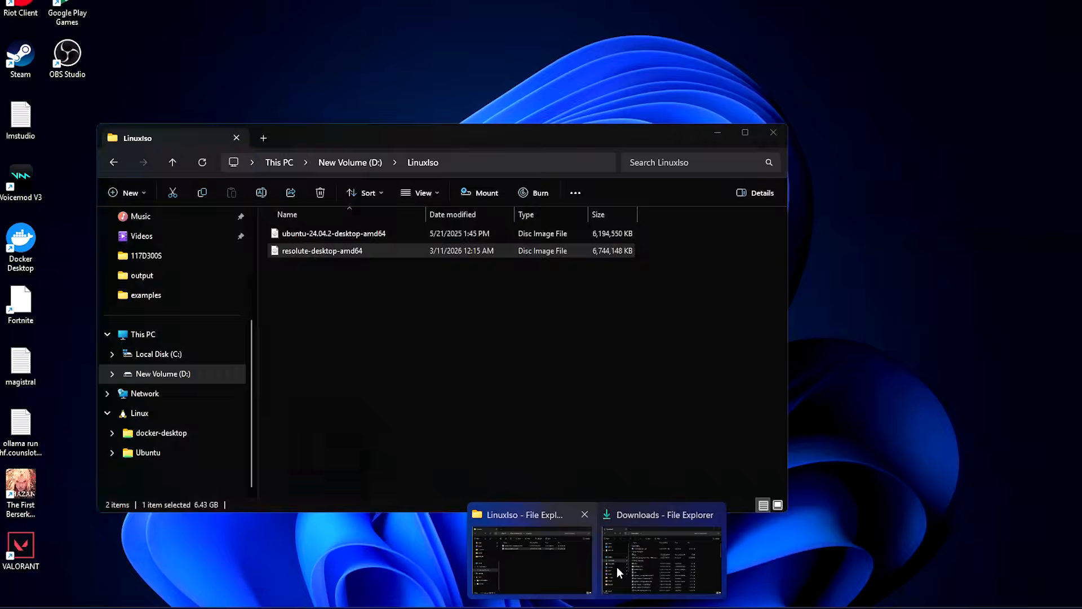
{"action": "left_click", "coordinate": [575, 561]}
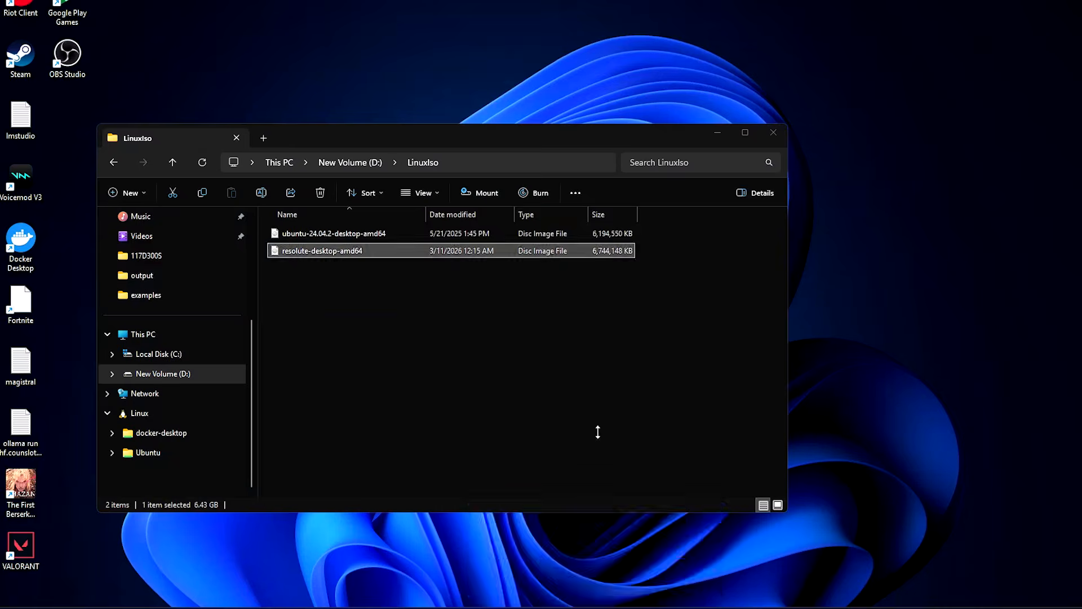
{"action": "mouse_move", "coordinate": [705, 551]}
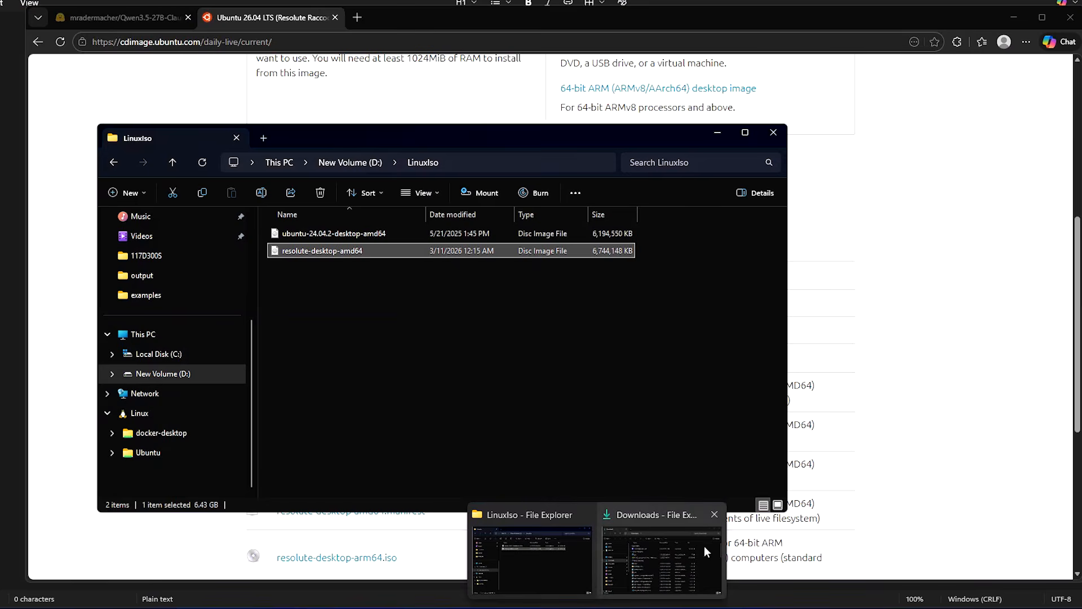
{"action": "left_click", "coordinate": [715, 515]}
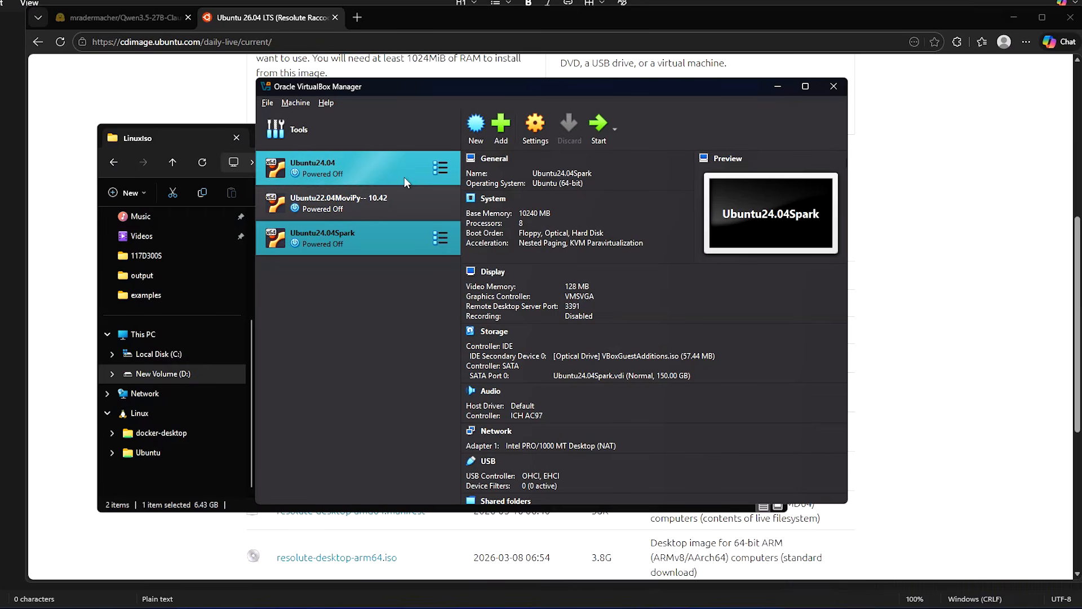
{"action": "left_click", "coordinate": [476, 129]}
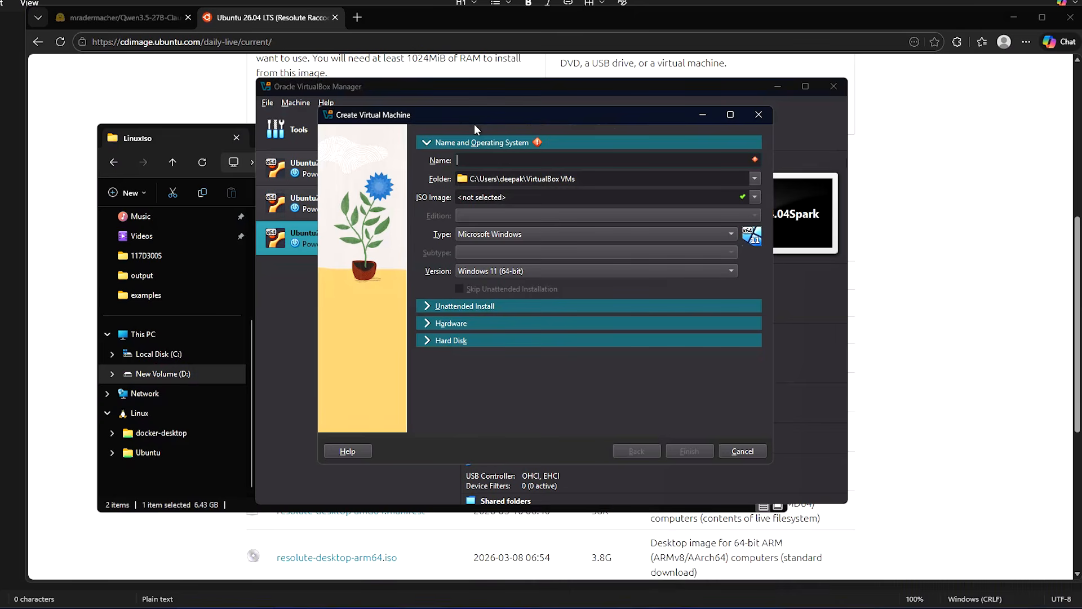
{"action": "type", "text": "U"}
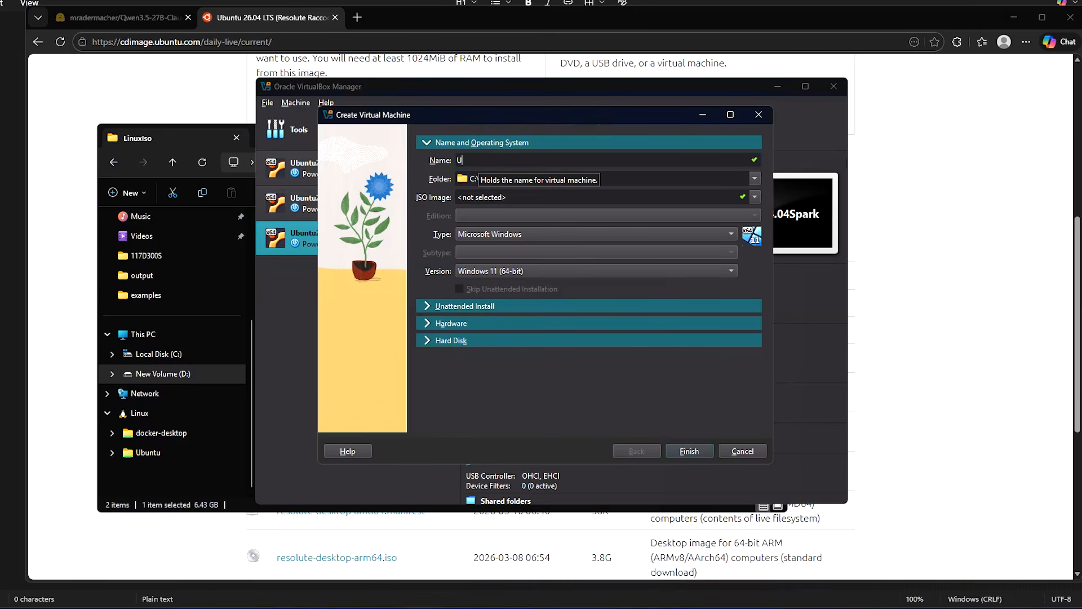
{"action": "type", "text": "buntu"}
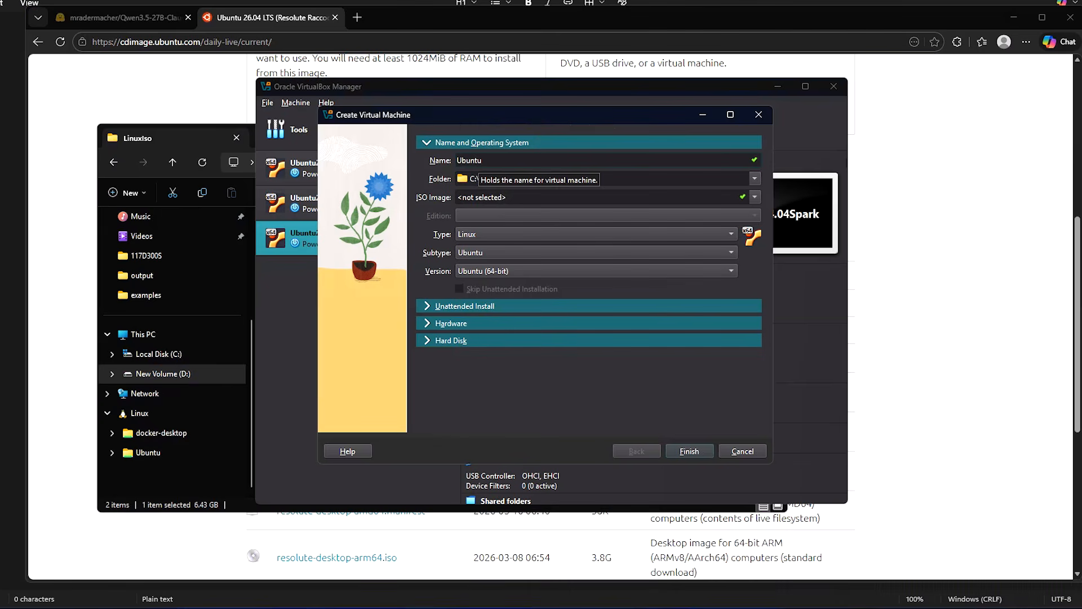
{"action": "type", "text": " 26.04 LTS"}
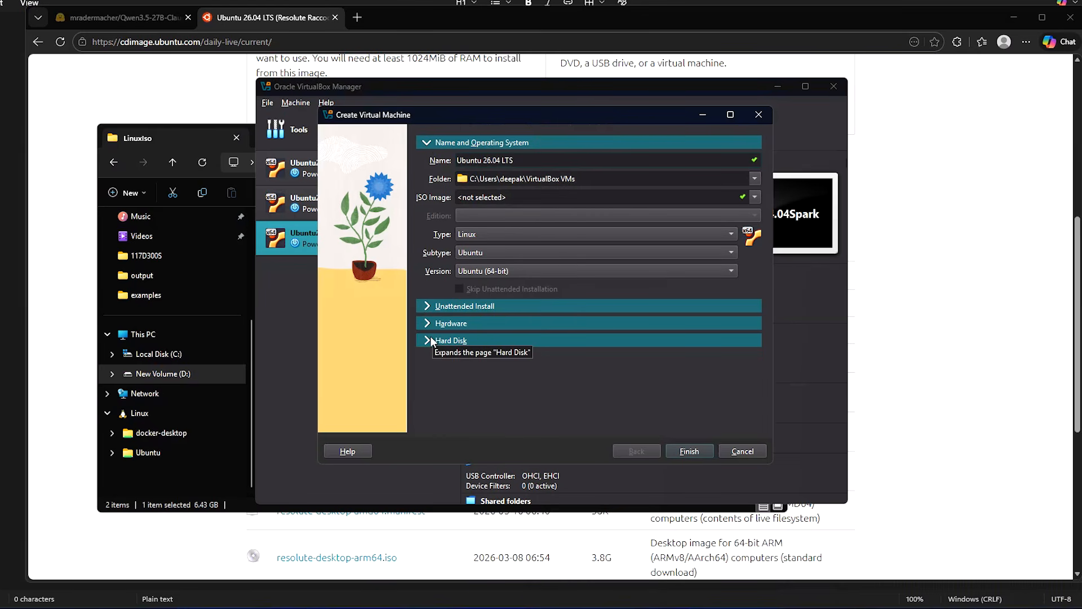
Step: Compute 2048*5 in Calculator and set the VM's base memory to 10240 MB
{"action": "left_click", "coordinate": [424, 323]}
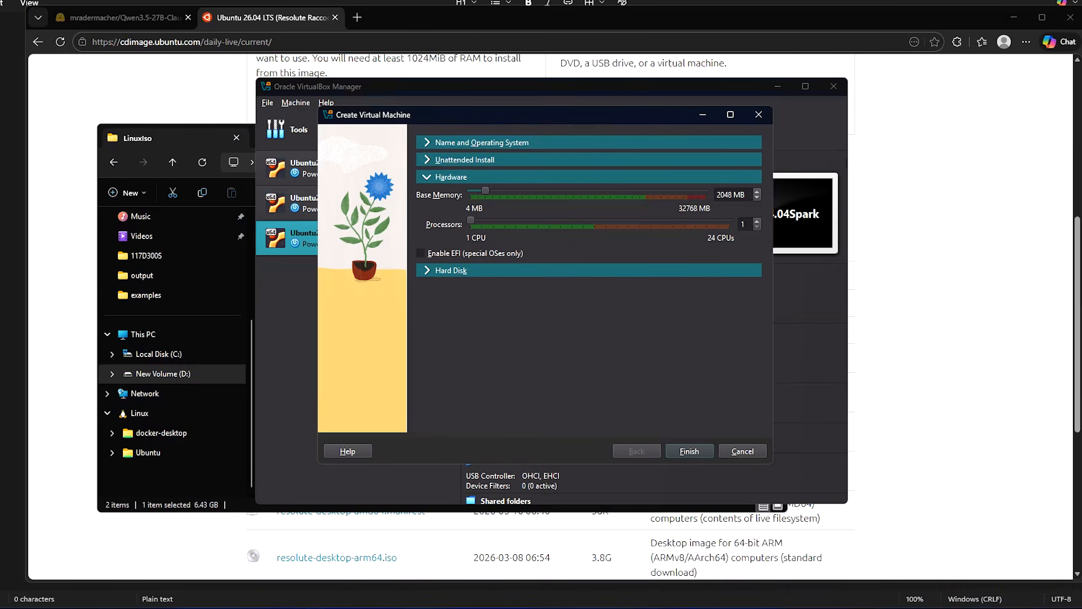
{"action": "key", "text": "super"}
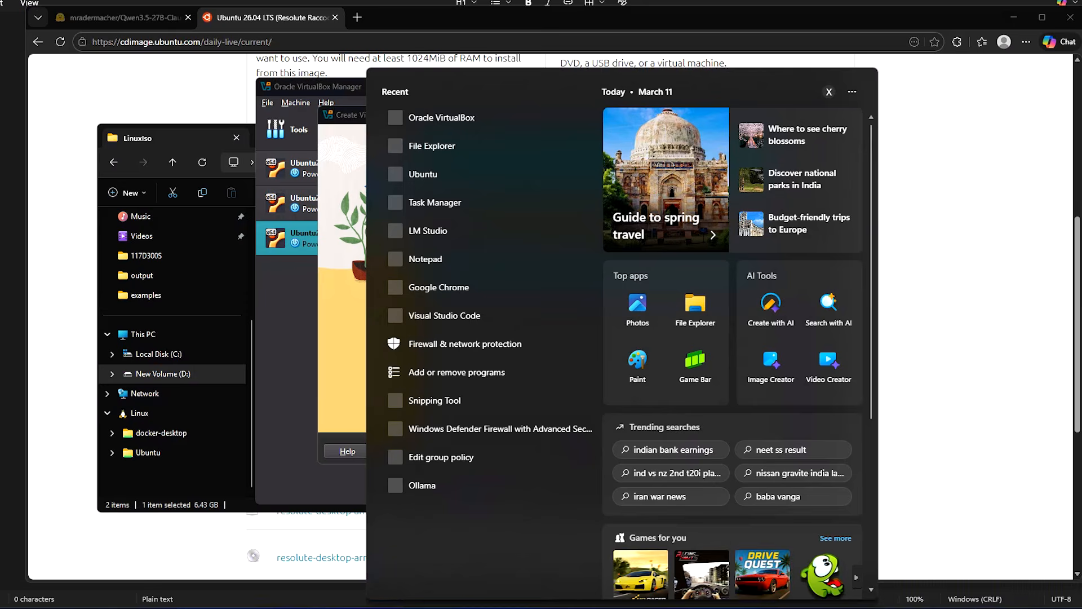
{"action": "type", "text": "ca"}
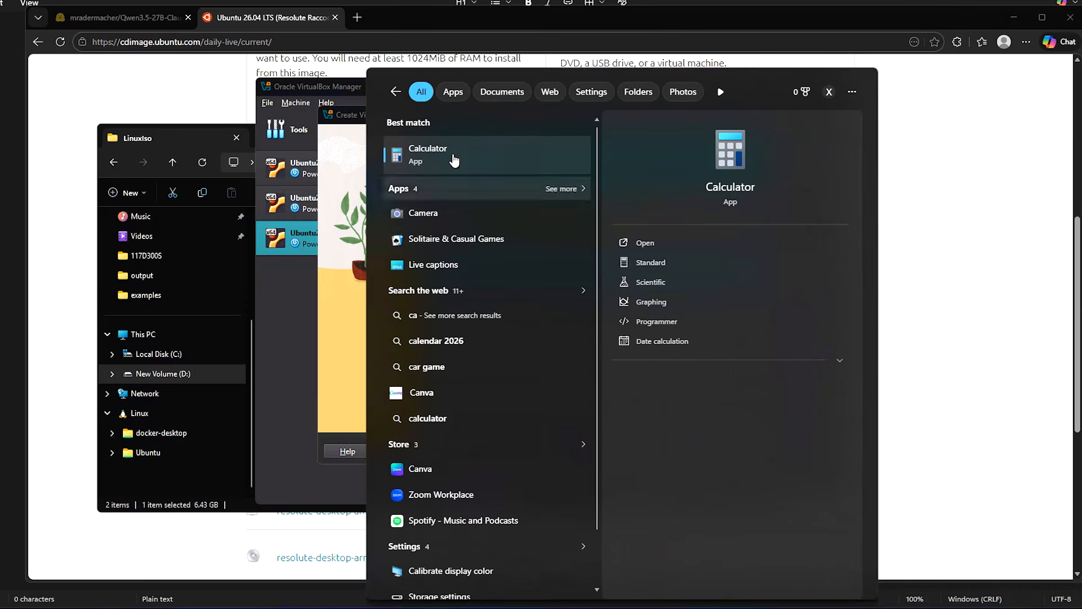
{"action": "key", "text": "Return"}
{"action": "type", "text": "2048"}
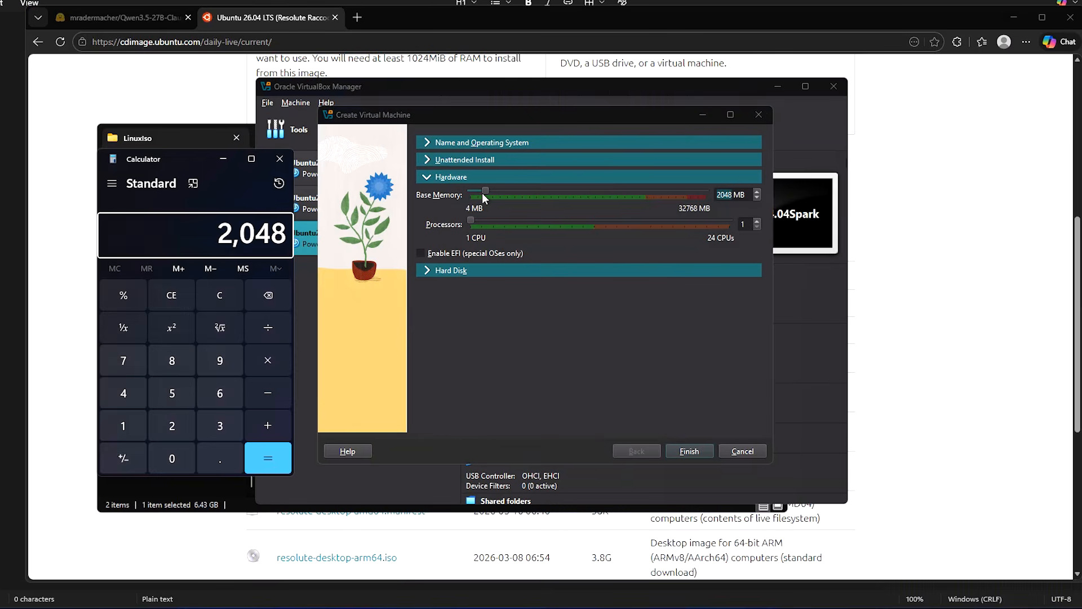
{"action": "type", "text": "*5"}
{"action": "key", "text": "Return"}
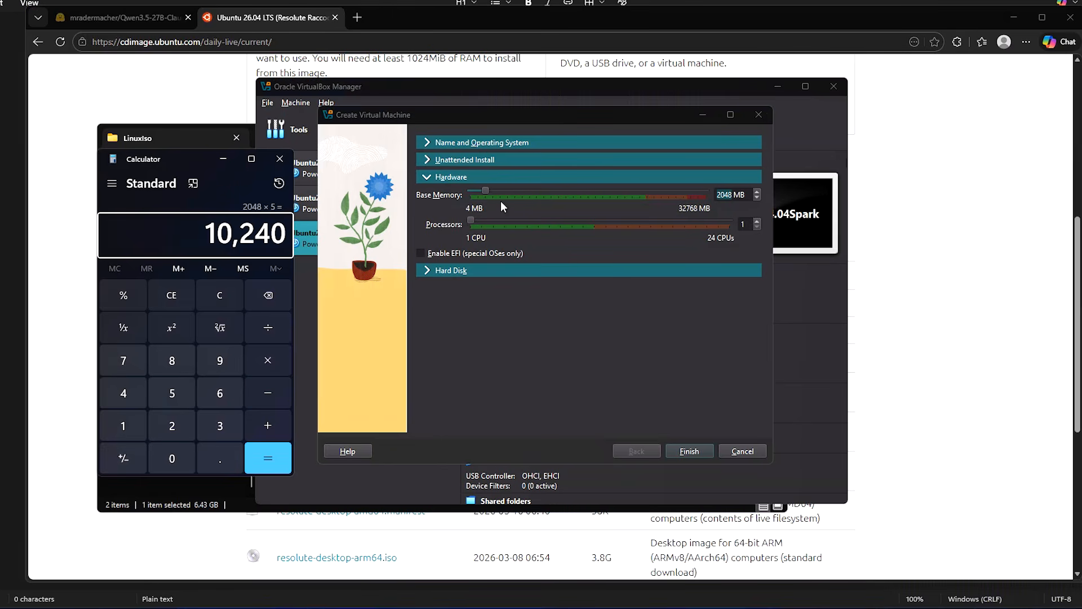
{"action": "left_click", "coordinate": [285, 164]}
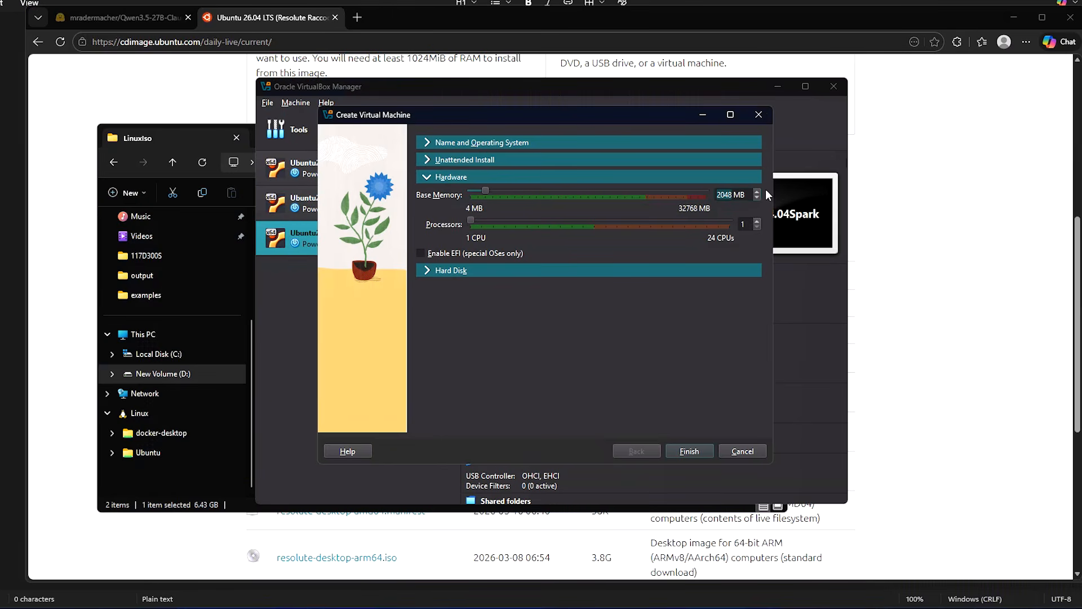
{"action": "type", "text": "10240"}
Step: Enlarge the virtual hard disk to 103.60 GB and finish creating the machine
{"action": "left_click", "coordinate": [459, 269]}
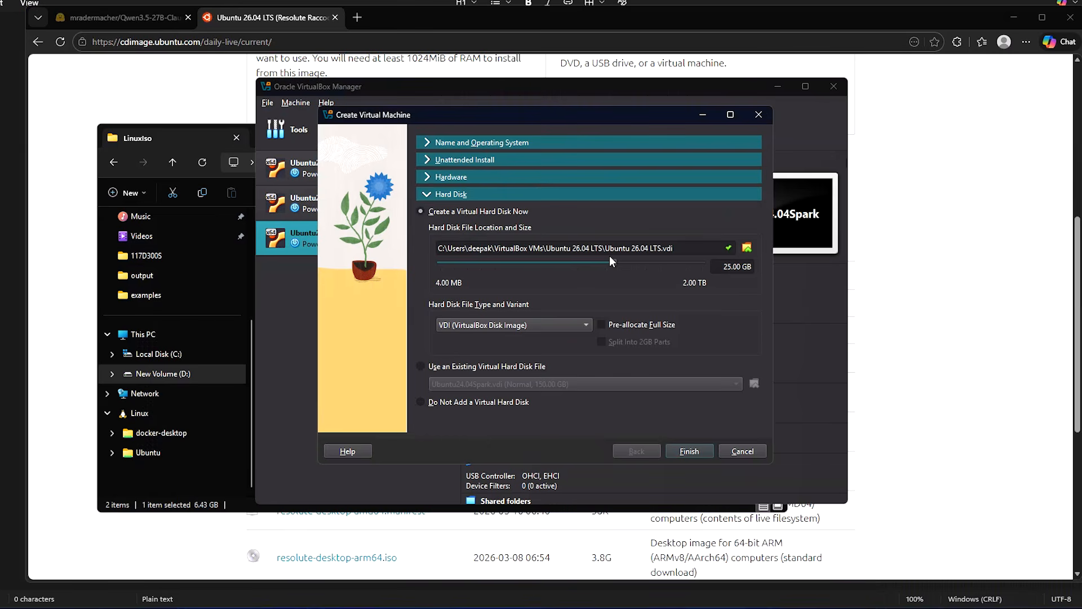
{"action": "left_click_drag", "start_coordinate": [611, 261], "coordinate": [641, 265]}
{"action": "left_click", "coordinate": [689, 451]}
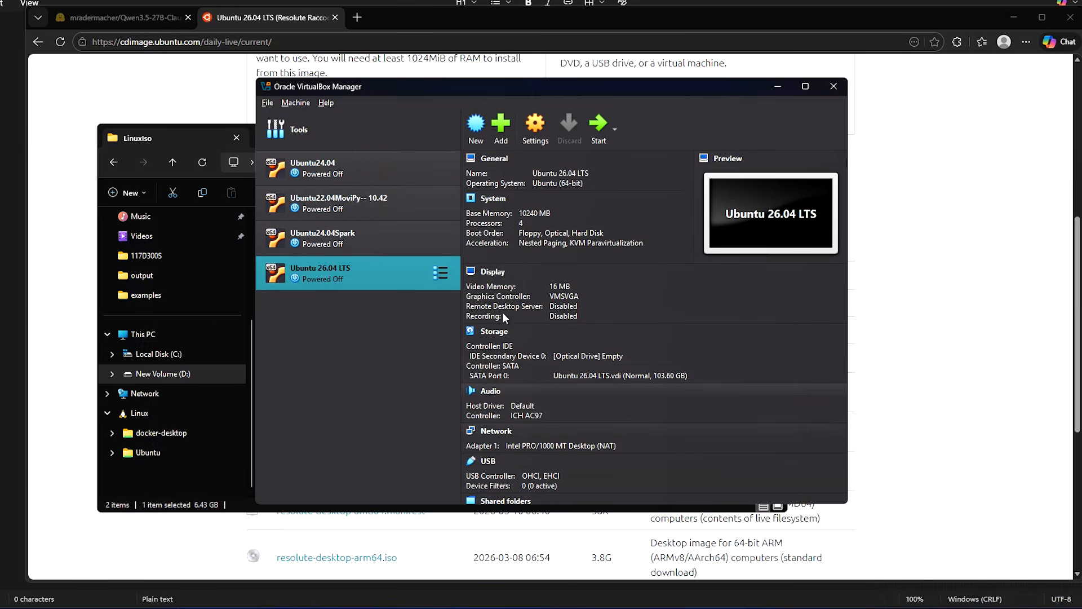
Step: Insert resolute-desktop-amd64.iso into the empty IDE optical drive in Storage settings and save
{"action": "left_click", "coordinate": [535, 127]}
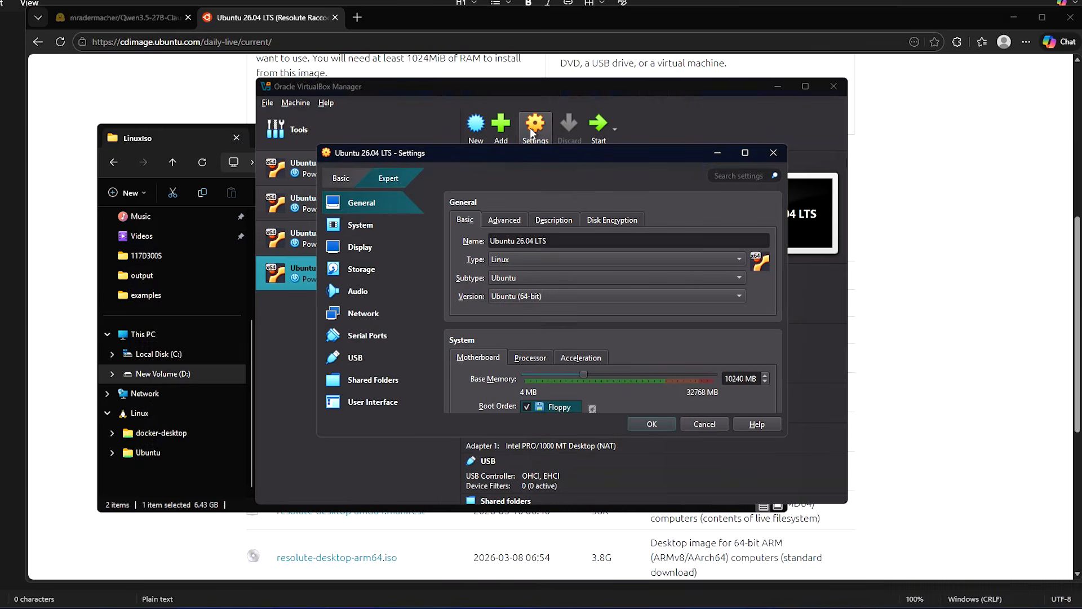
{"action": "left_click", "coordinate": [773, 153]}
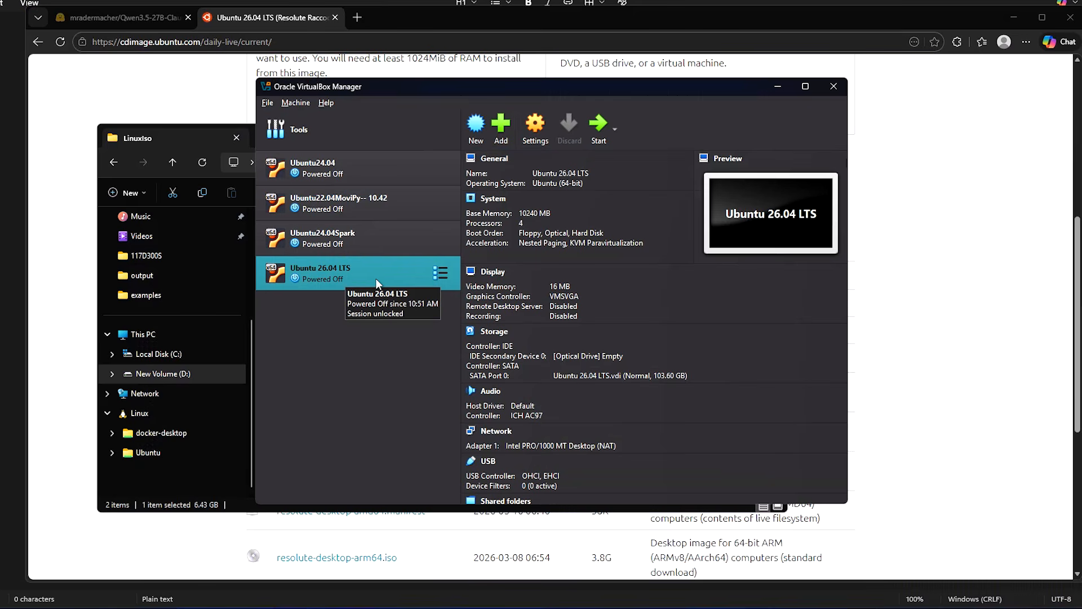
{"action": "left_click", "coordinate": [535, 133]}
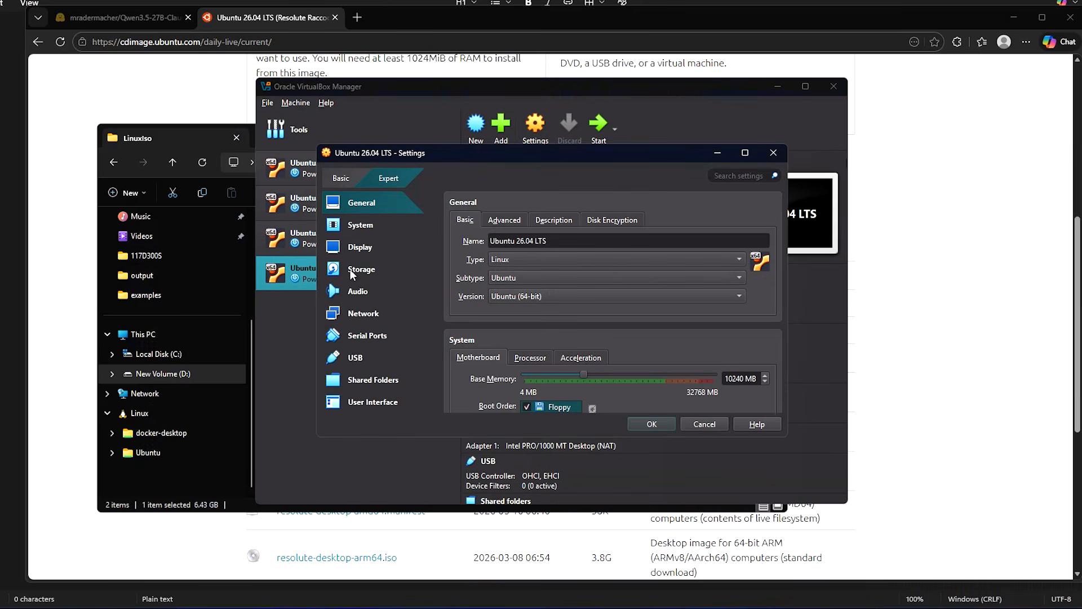
{"action": "left_click", "coordinate": [350, 268]}
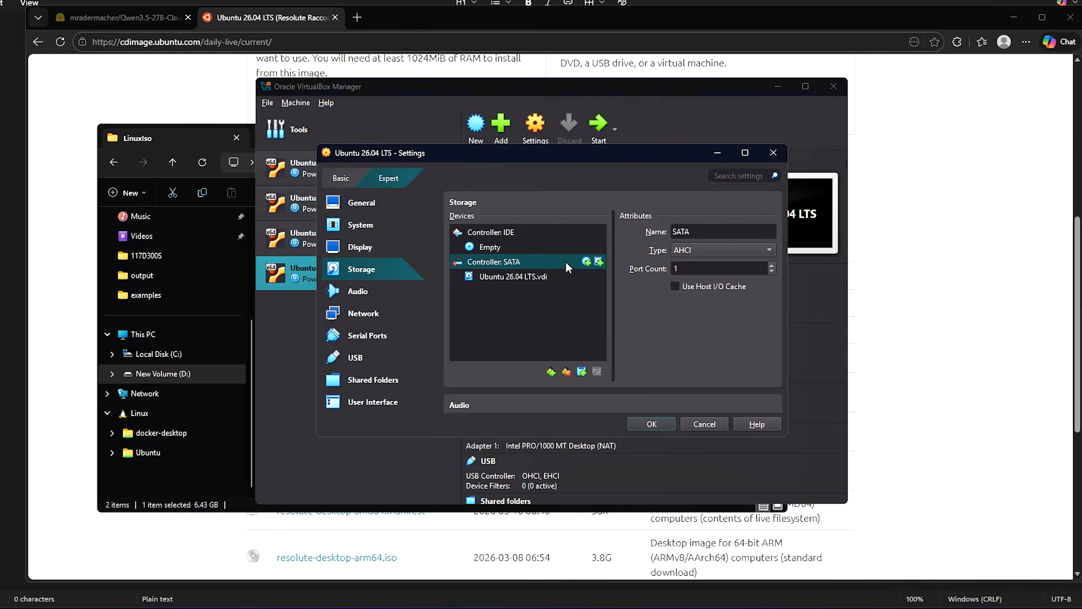
{"action": "left_click", "coordinate": [511, 247]}
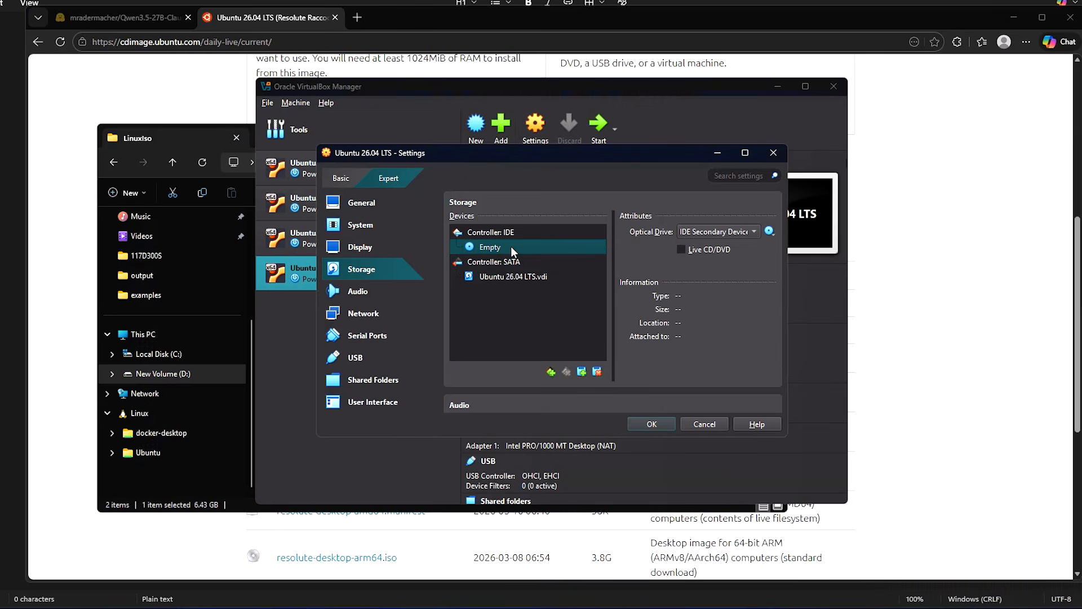
{"action": "left_click", "coordinate": [771, 232]}
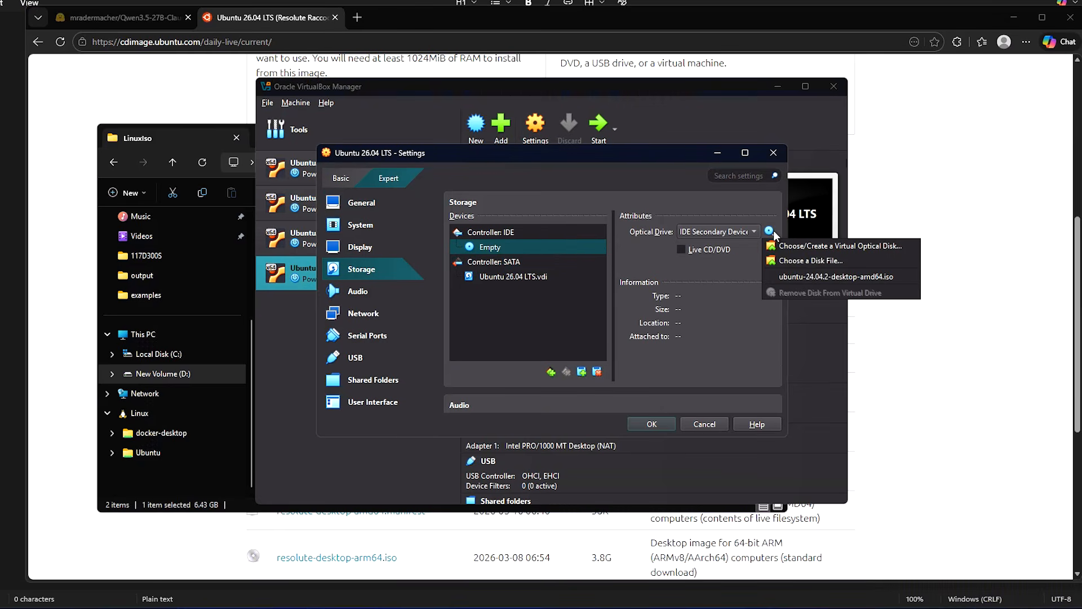
{"action": "left_click", "coordinate": [805, 259]}
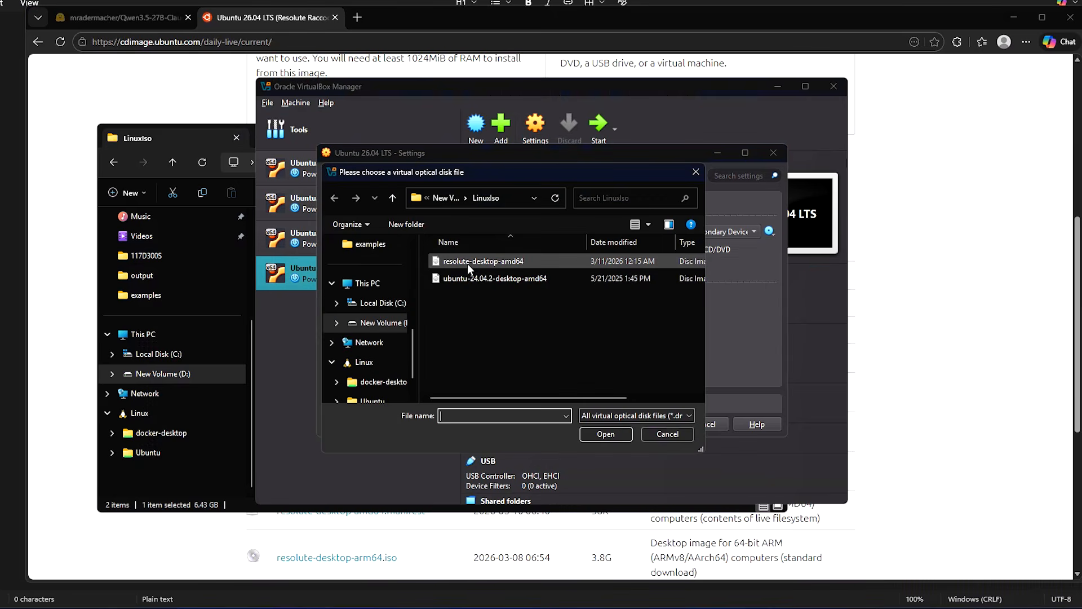
{"action": "left_click", "coordinate": [502, 259]}
{"action": "left_click", "coordinate": [605, 434]}
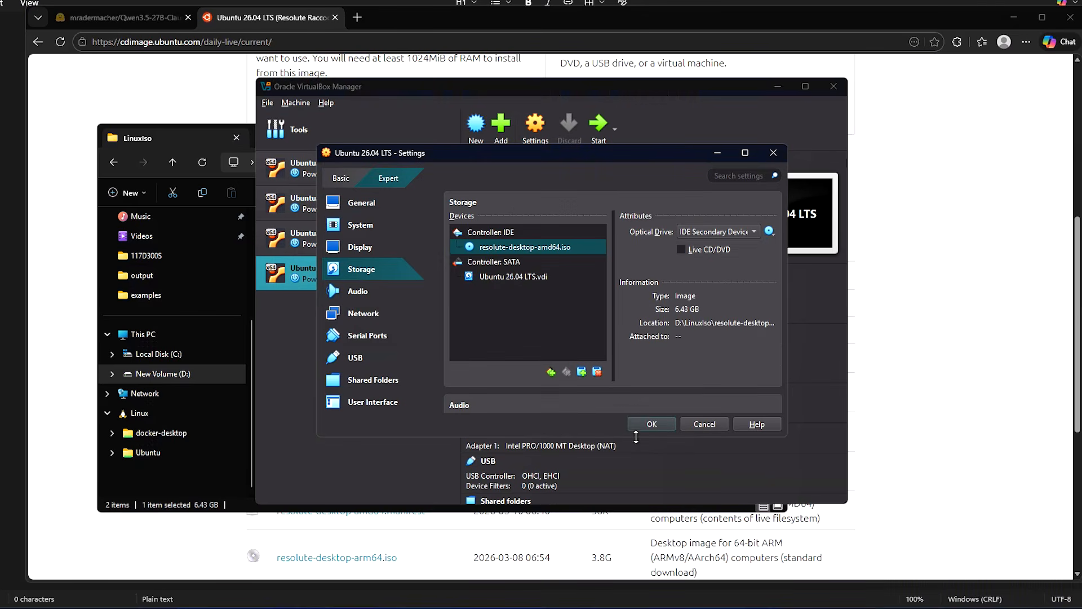
{"action": "left_click", "coordinate": [651, 424]}
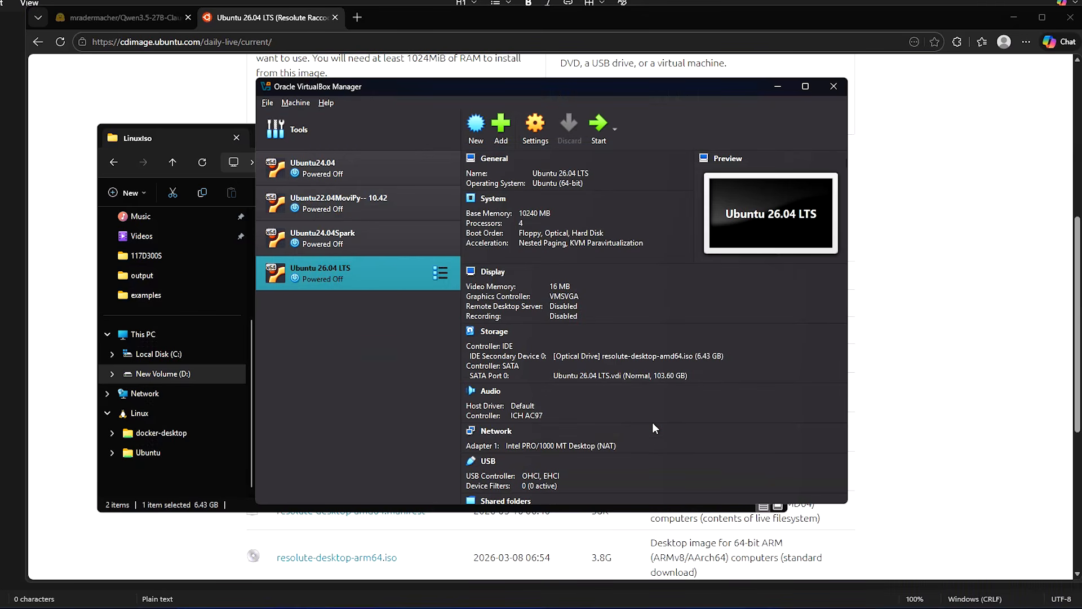
Step: Start the Ubuntu 26.04 LTS VM, boot 'Try or Install Ubuntu', and move its window up-left
{"action": "left_click", "coordinate": [600, 123]}
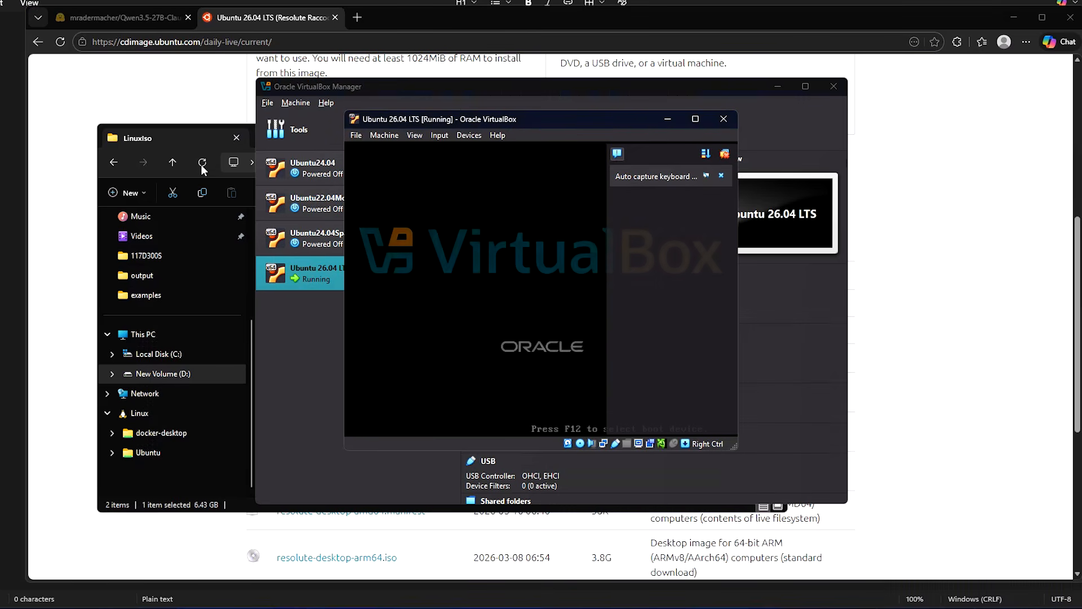
{"action": "left_click", "coordinate": [193, 137]}
{"action": "left_click", "coordinate": [717, 135]}
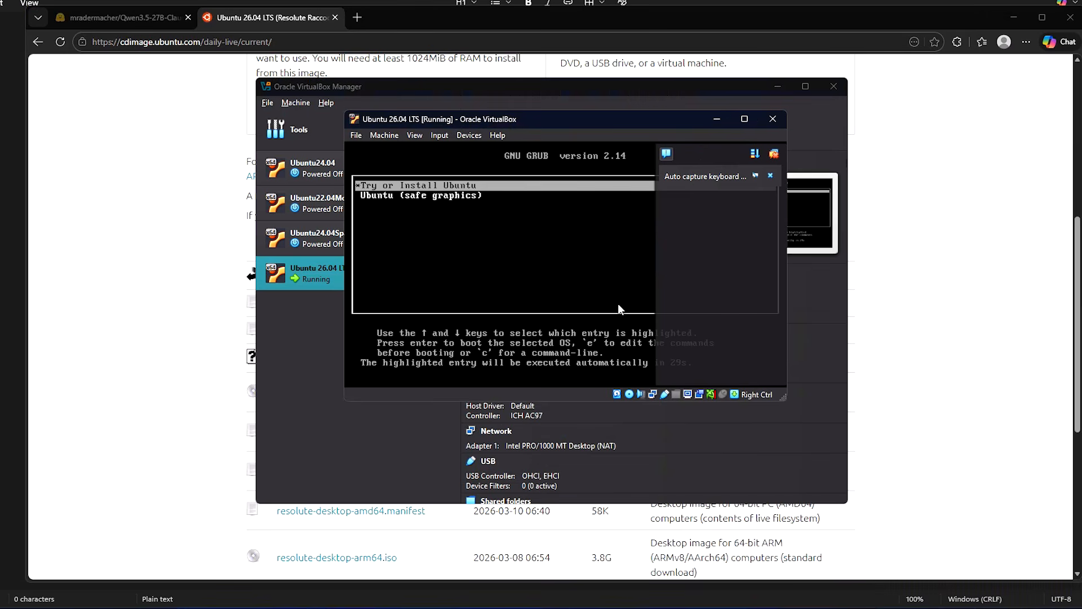
{"action": "key", "text": "Return"}
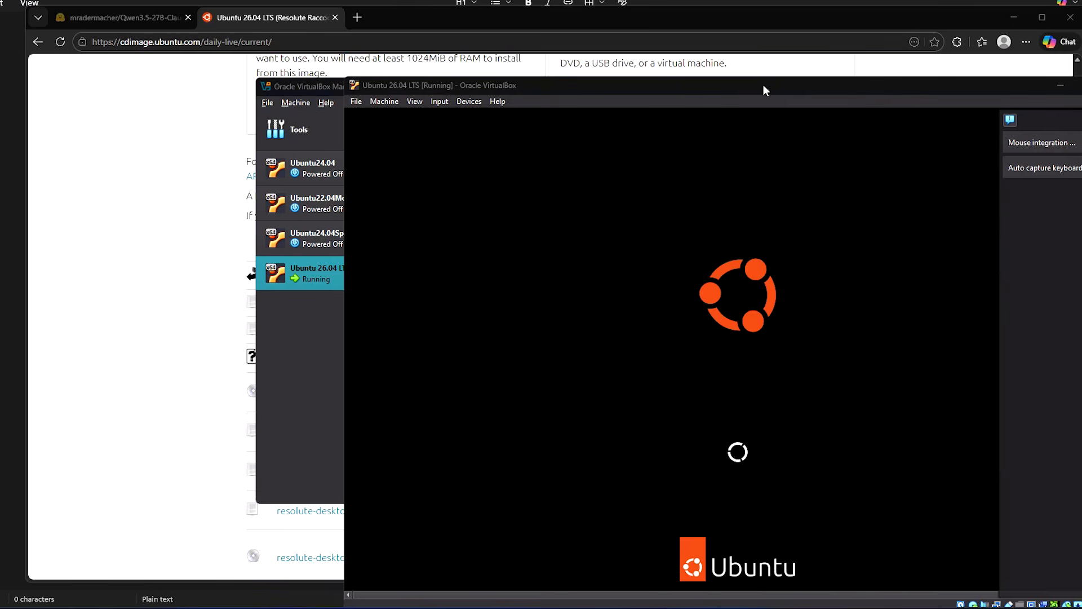
{"action": "left_click_drag", "start_coordinate": [764, 85], "coordinate": [585, 37]}
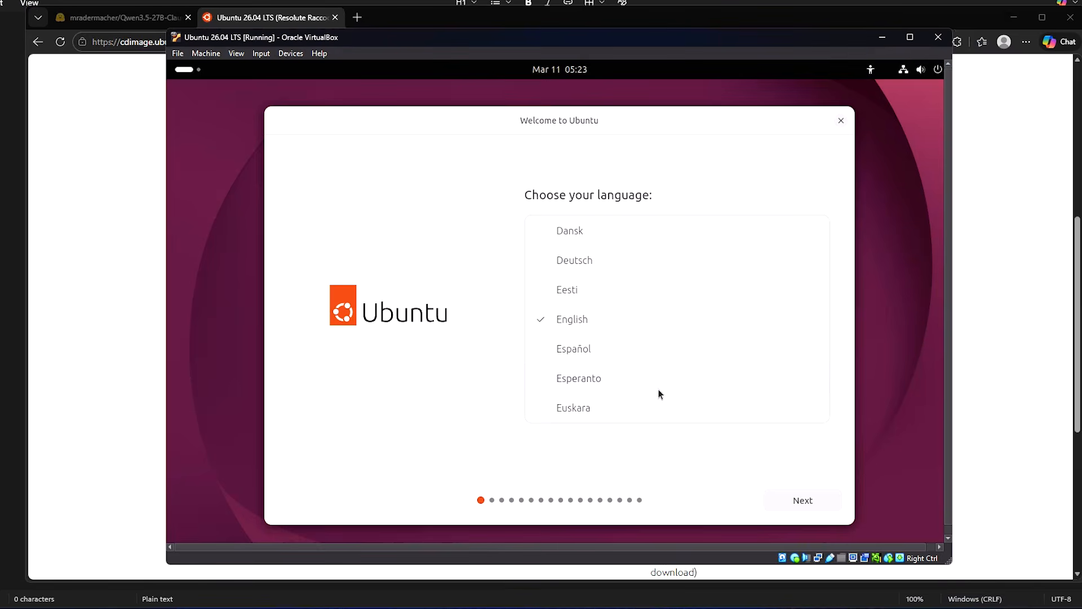
Step: Accept English, default accessibility, English (US) keyboard and wired network, then update and close the installer
{"action": "left_click", "coordinate": [801, 501]}
{"action": "left_click", "coordinate": [801, 501]}
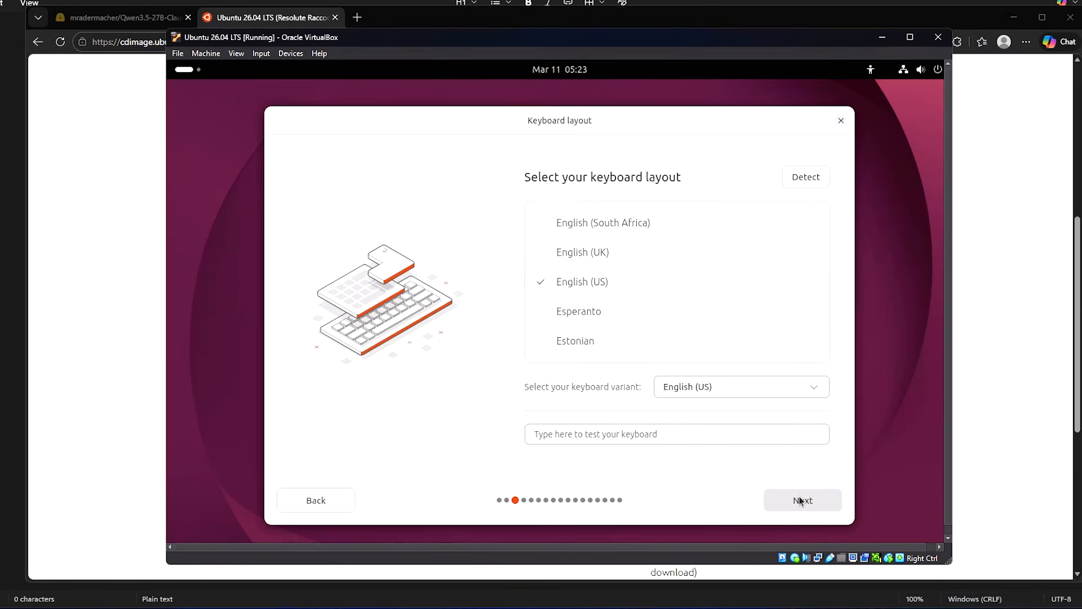
{"action": "left_click", "coordinate": [801, 500]}
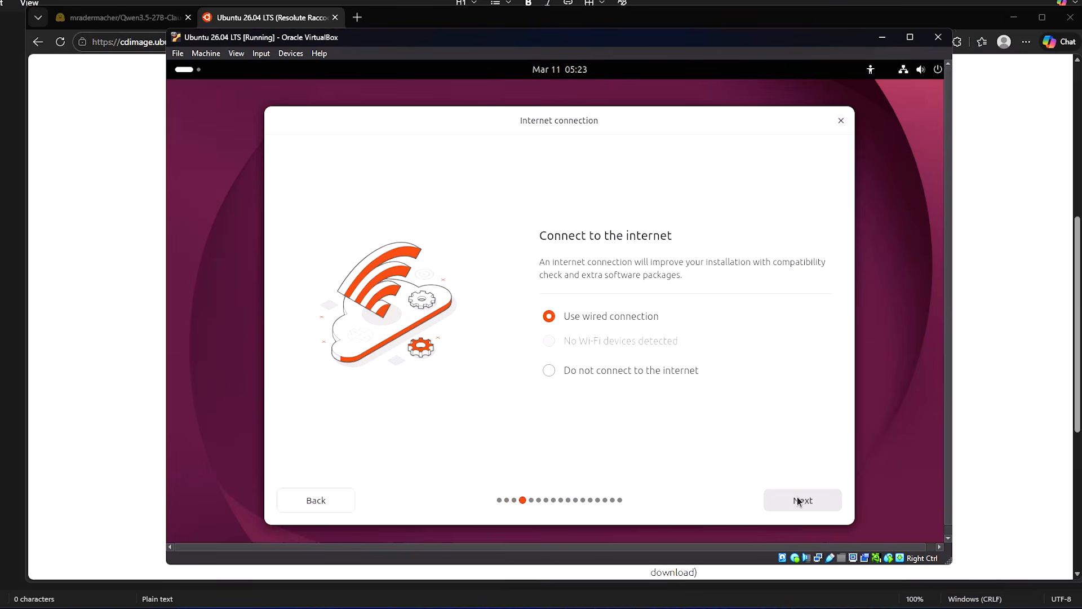
{"action": "left_click", "coordinate": [800, 498]}
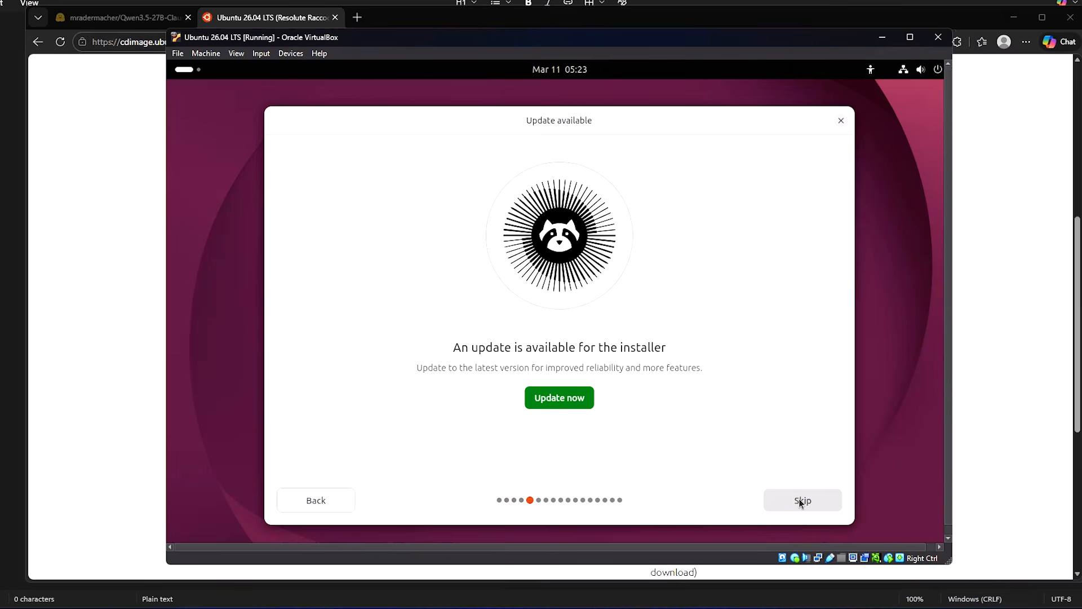
{"action": "left_click", "coordinate": [540, 397]}
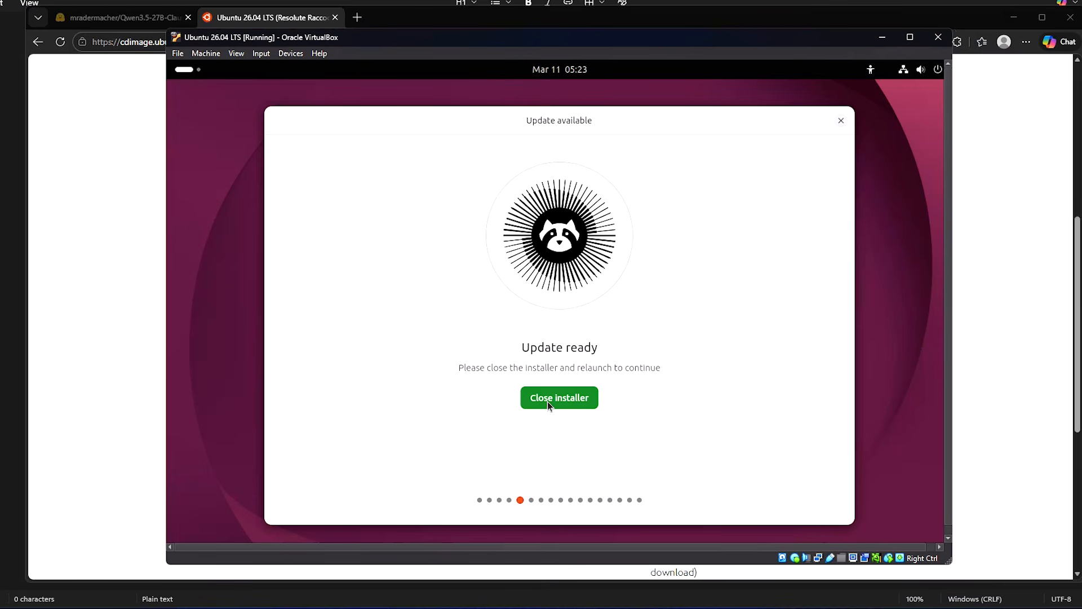
{"action": "left_click", "coordinate": [548, 398]}
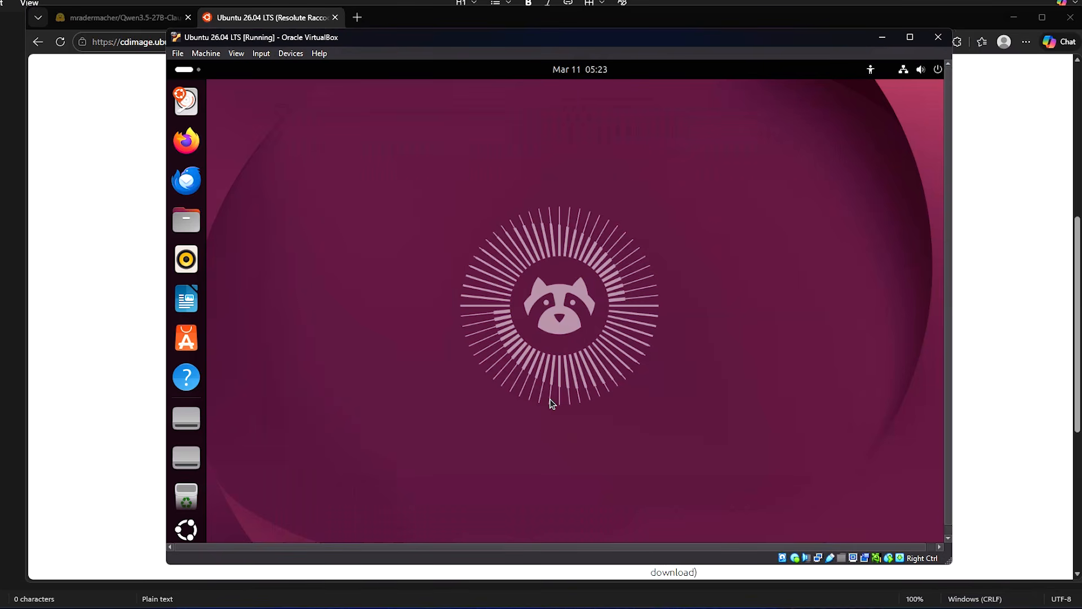
Step: Relaunch the installer and keep the default language, keyboard, network, interactive install and default apps
{"action": "left_click", "coordinate": [910, 417]}
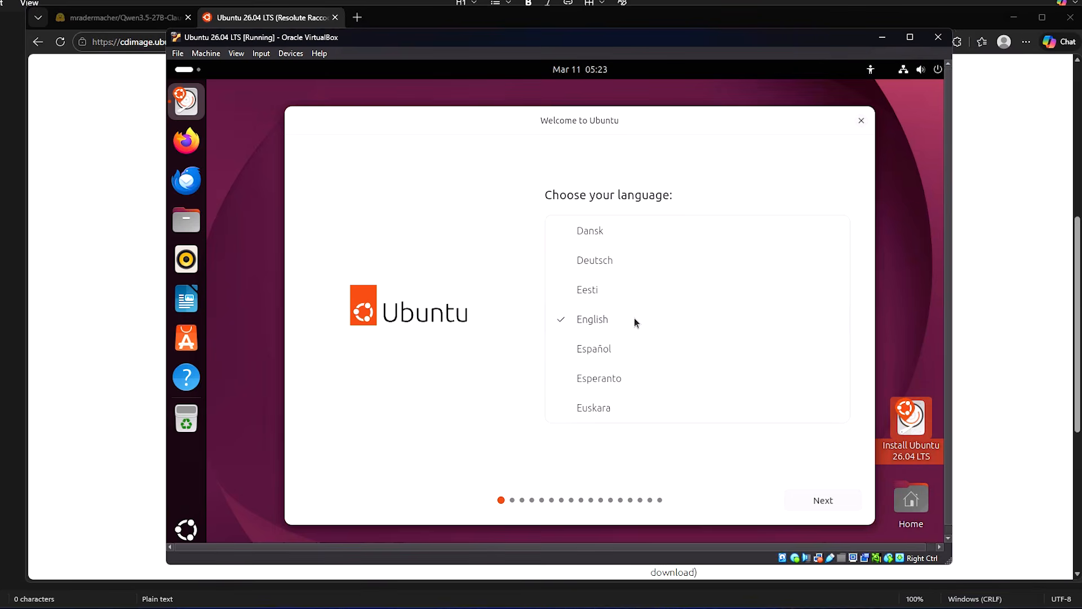
{"action": "left_click", "coordinate": [825, 497]}
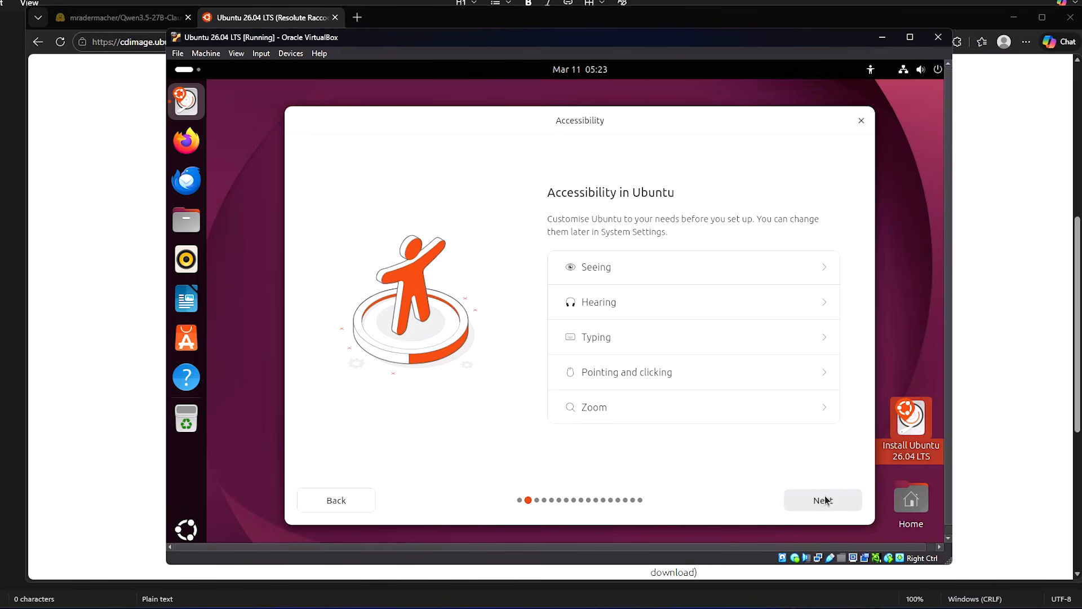
{"action": "left_click", "coordinate": [825, 500]}
{"action": "left_click", "coordinate": [825, 500]}
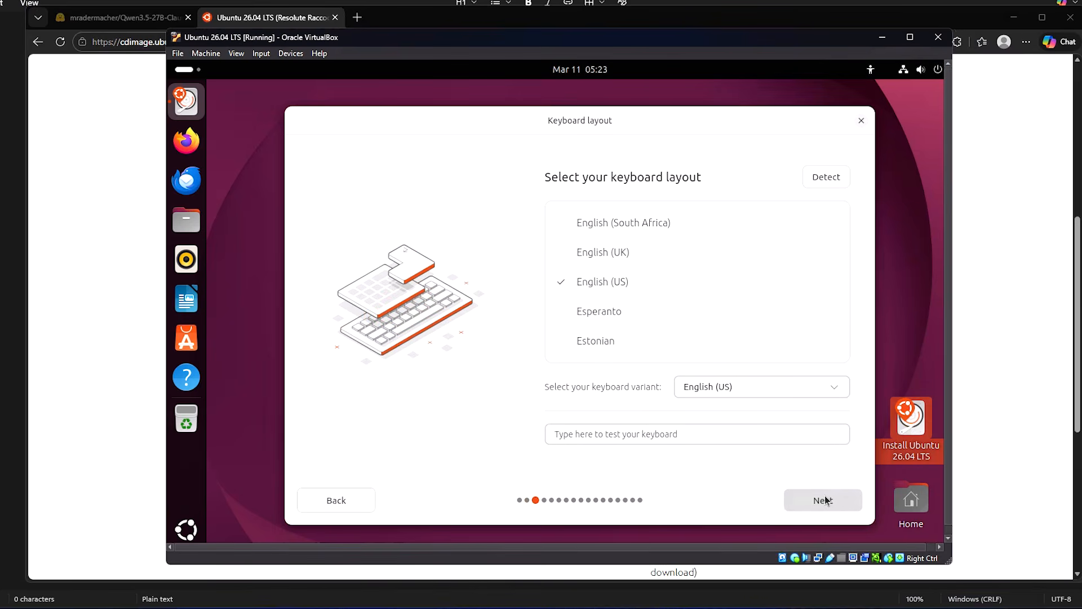
{"action": "left_click", "coordinate": [825, 500]}
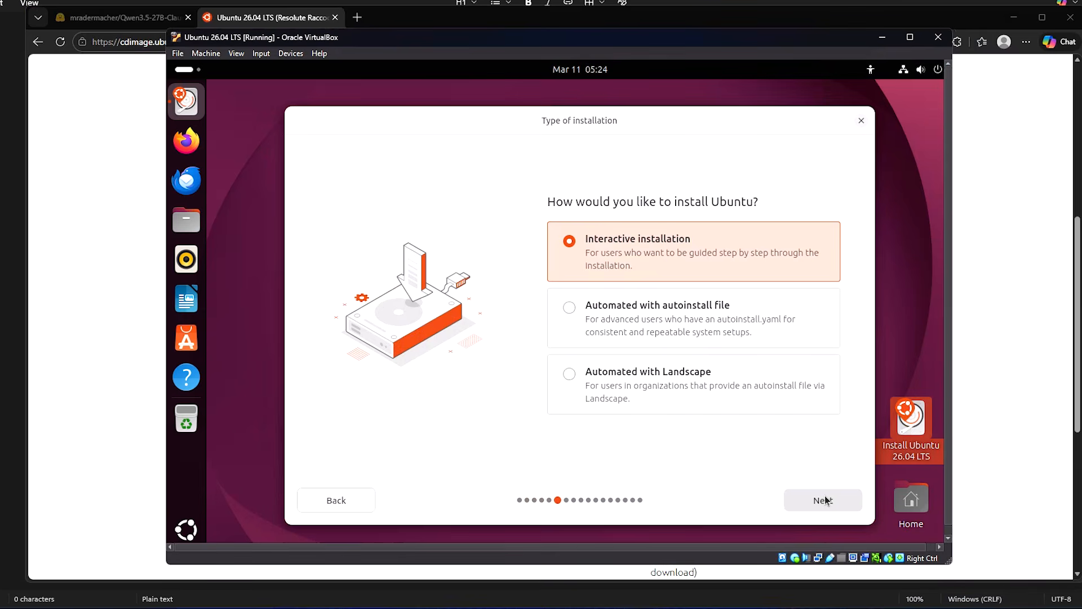
{"action": "left_click", "coordinate": [825, 500]}
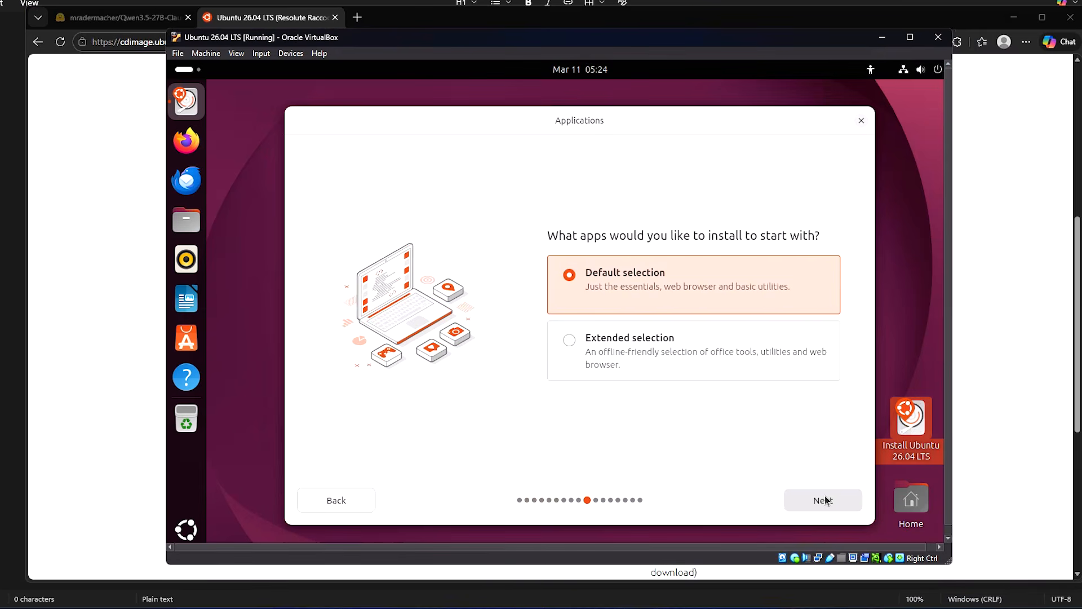
{"action": "left_click", "coordinate": [825, 500]}
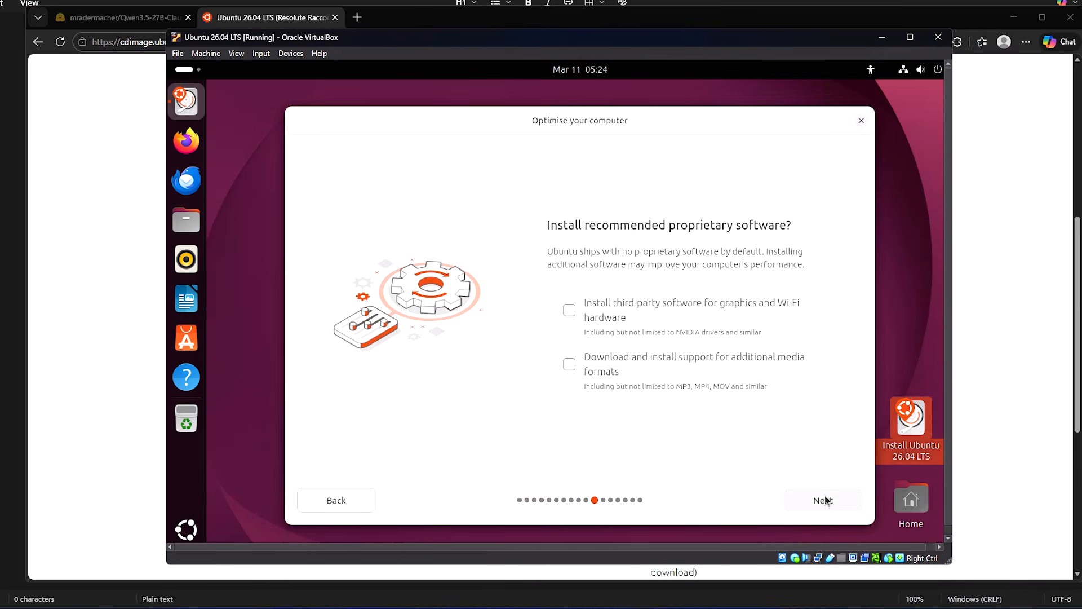
Step: Enable third-party drivers and extra media codecs, then choose Erase disk with no encryption
{"action": "left_click", "coordinate": [573, 309]}
{"action": "left_click", "coordinate": [569, 364]}
{"action": "left_click", "coordinate": [820, 502]}
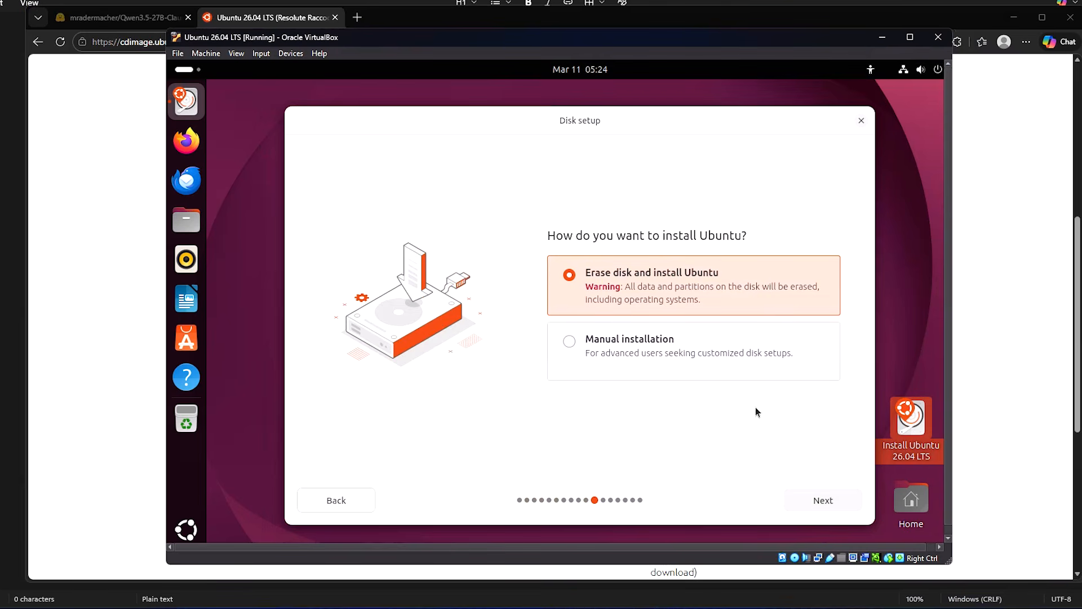
{"action": "left_click", "coordinate": [829, 505]}
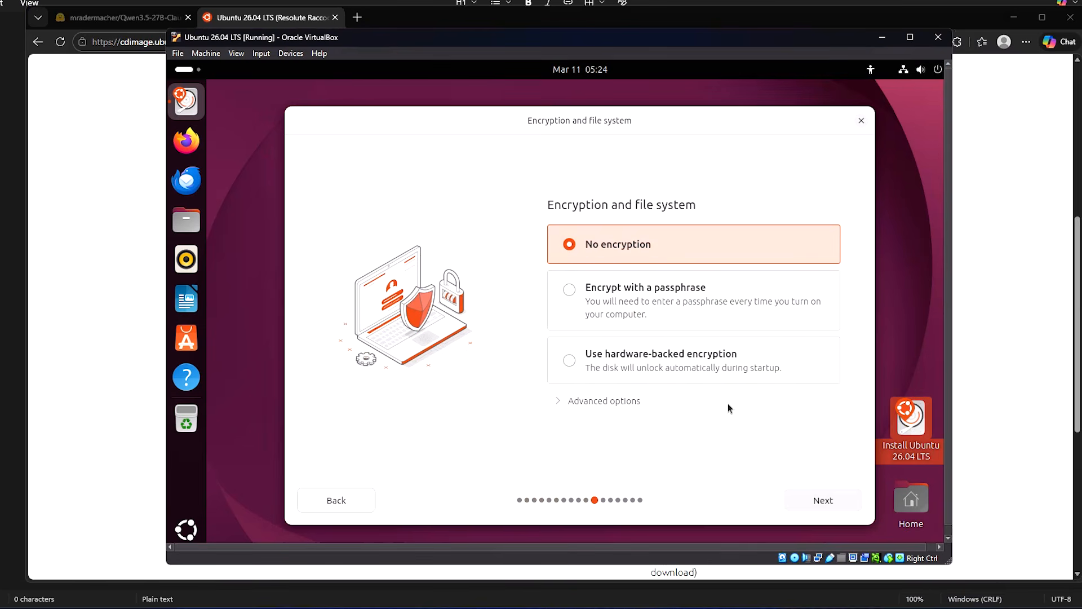
{"action": "left_click", "coordinate": [824, 495]}
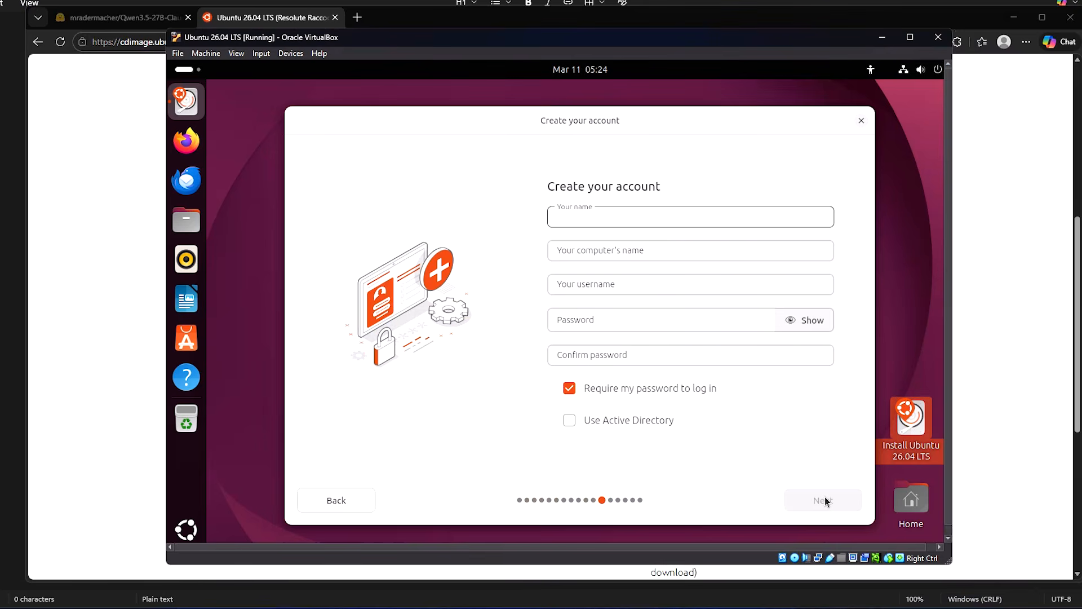
Step: Enter the account name, password and its confirmation, then keep the Asia/Kolkata timezone
{"action": "type", "text": "user"}
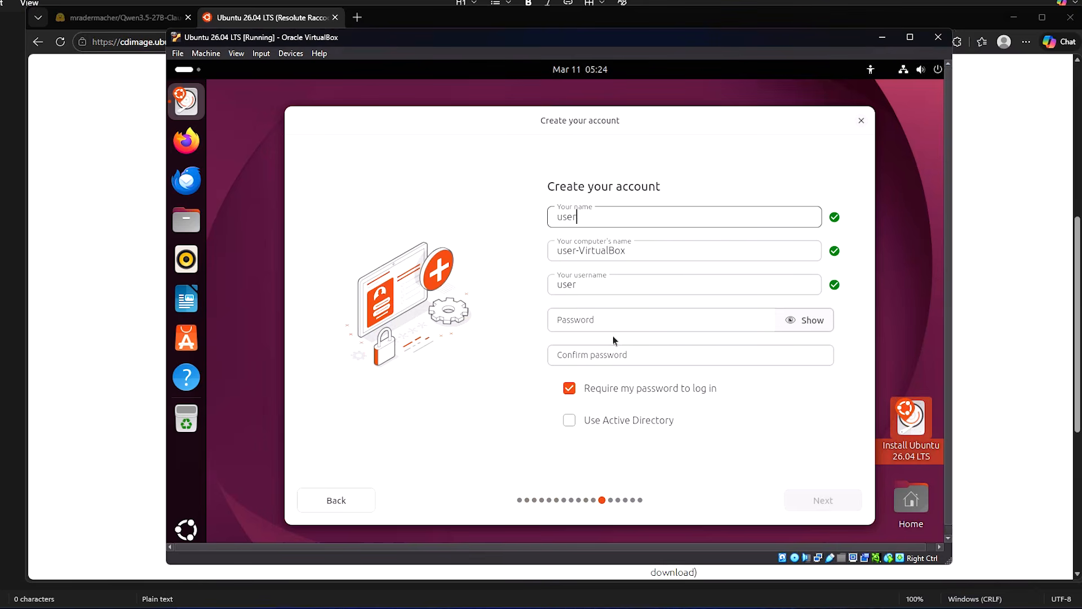
{"action": "left_click", "coordinate": [591, 326]}
{"action": "type", "text": "u"}
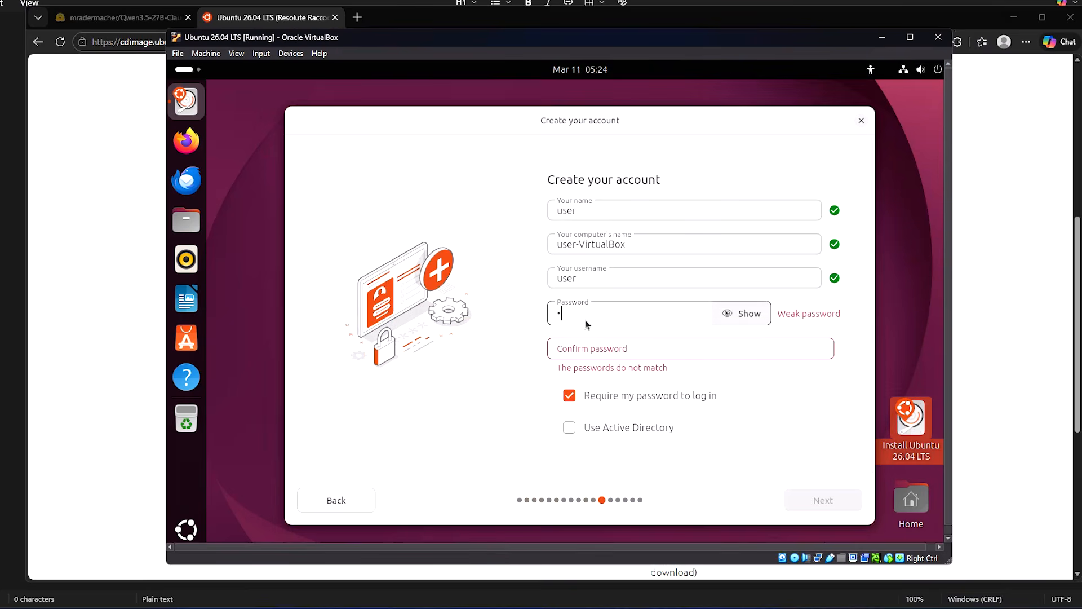
{"action": "type", "text": "se"}
{"action": "left_click", "coordinate": [592, 350]}
{"action": "type", "text": "u"}
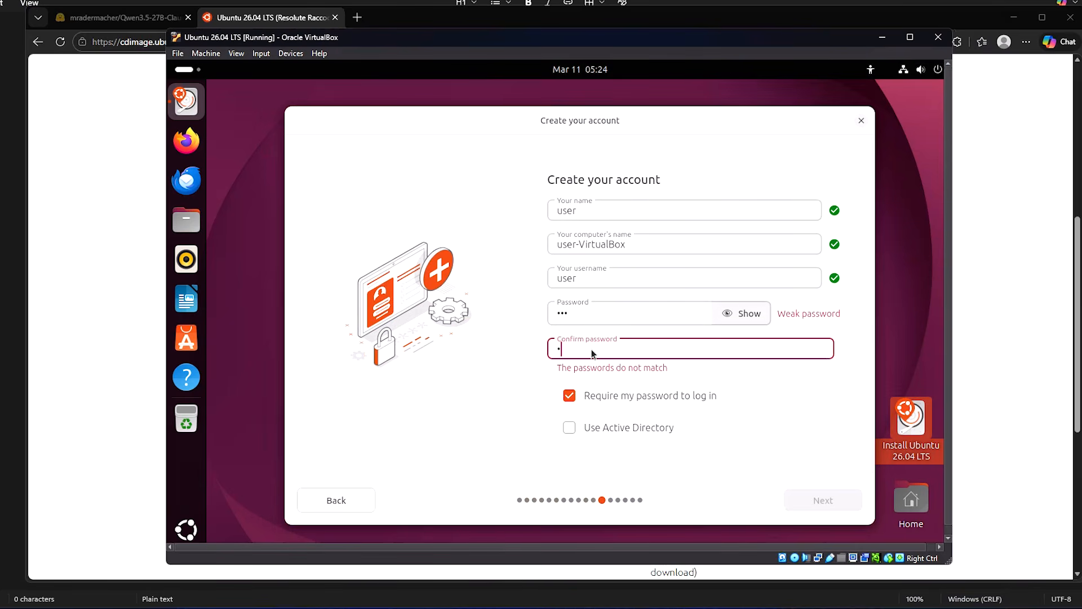
{"action": "type", "text": "se"}
{"action": "left_click", "coordinate": [830, 502]}
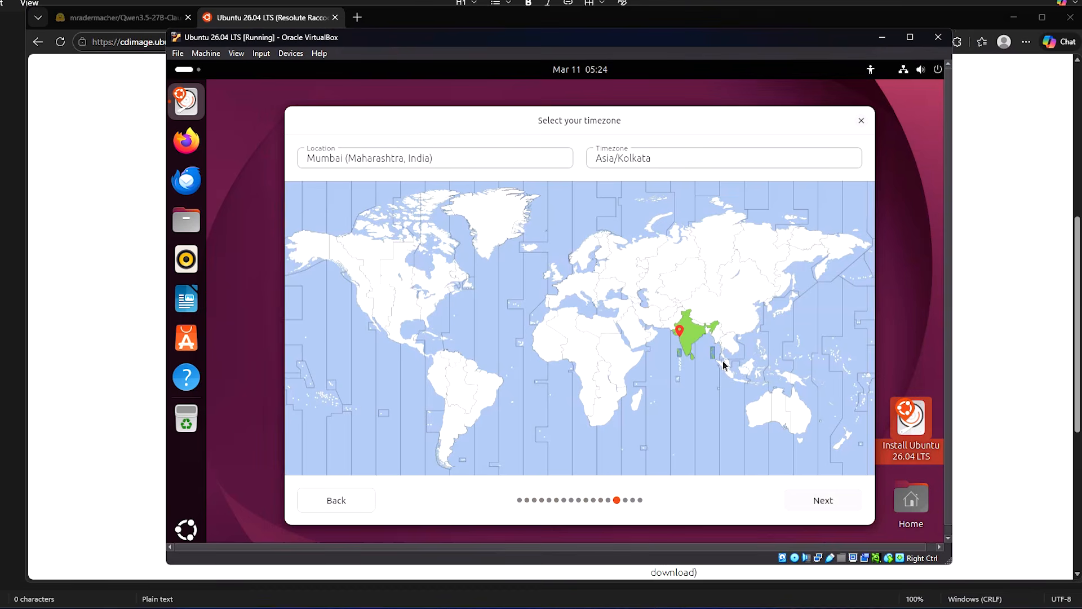
{"action": "left_click", "coordinate": [820, 499]}
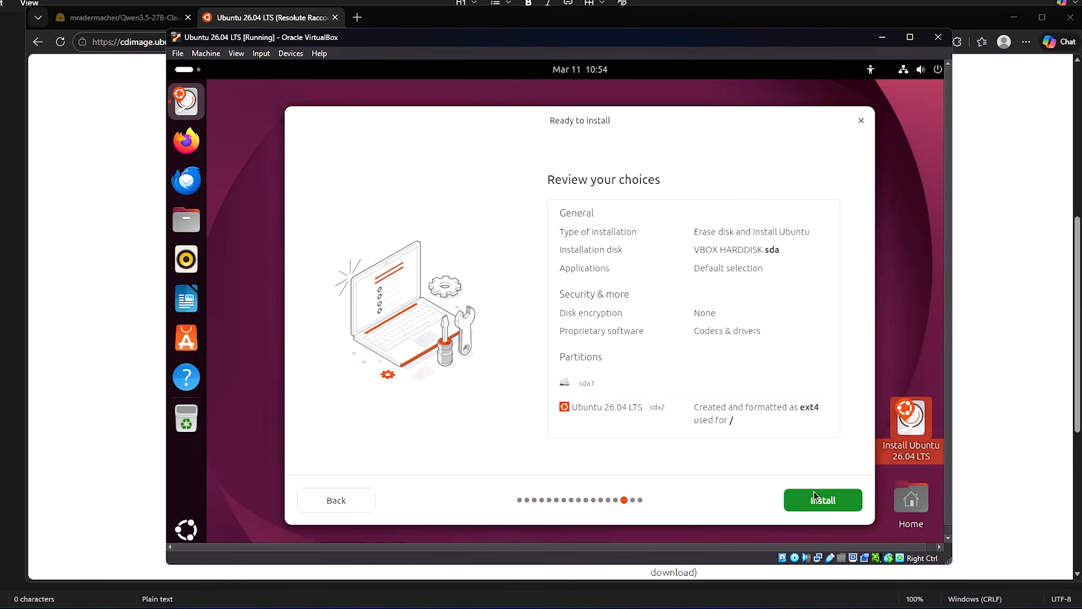
Step: Run the Ubuntu installation, briefly showing and hiding the detailed log until it completes
{"action": "left_click", "coordinate": [817, 501]}
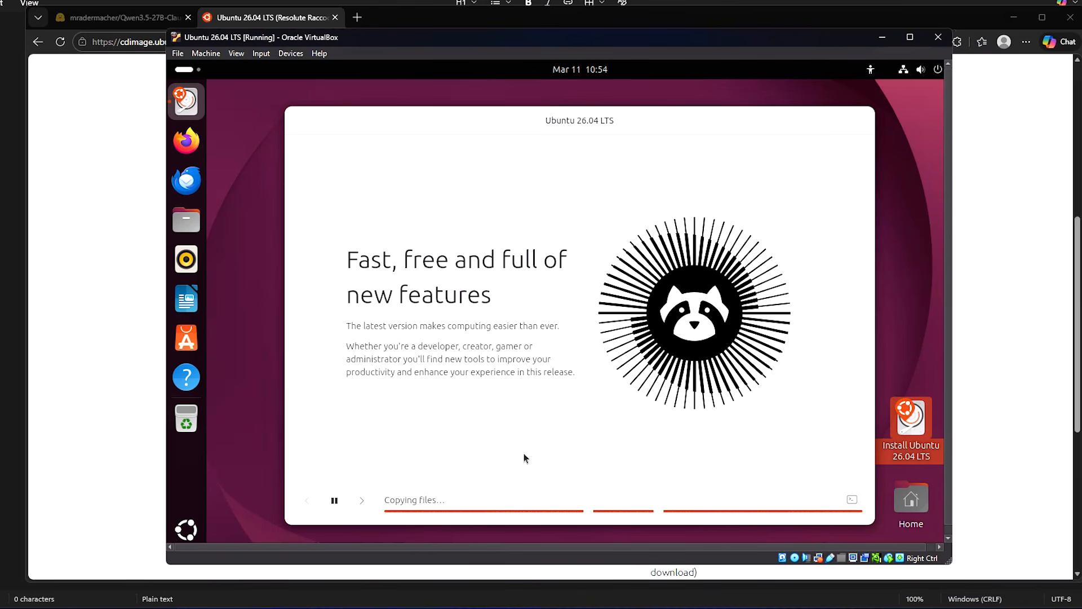
{"action": "left_click", "coordinate": [362, 501]}
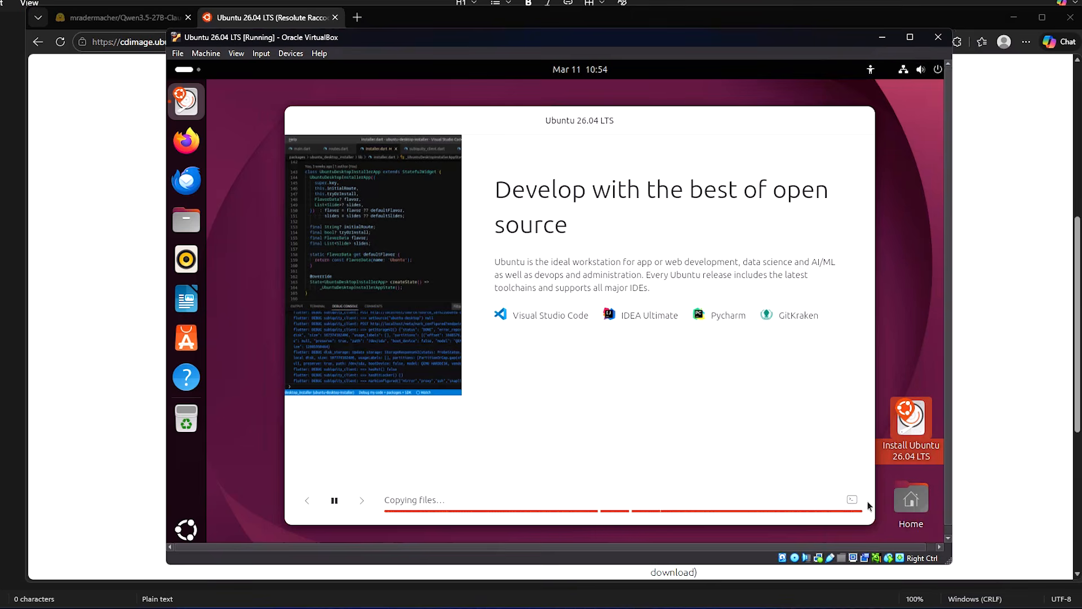
{"action": "left_click", "coordinate": [851, 500]}
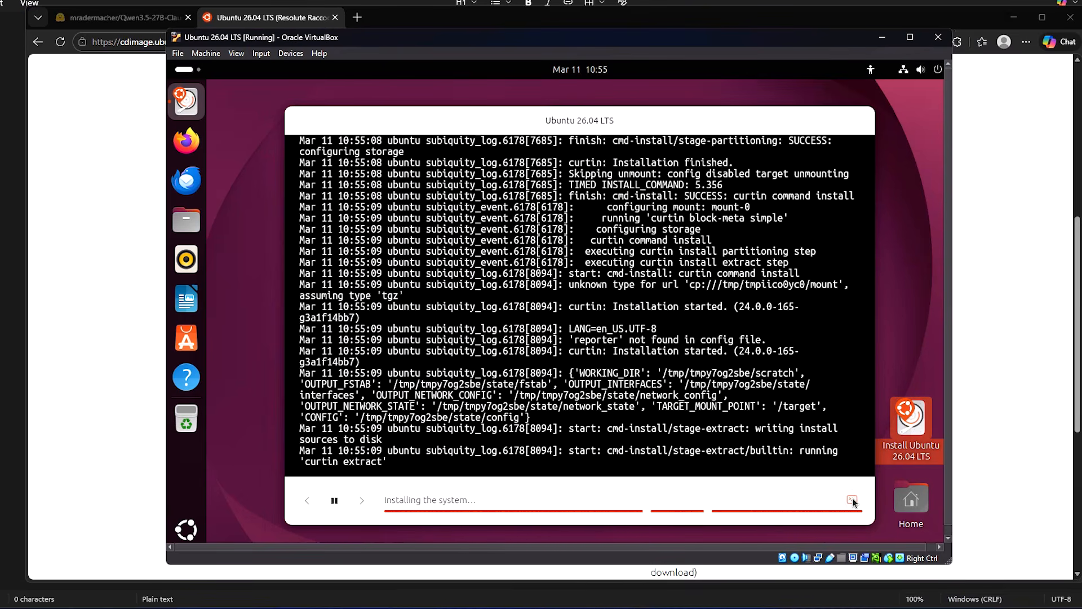
{"action": "left_click", "coordinate": [852, 500]}
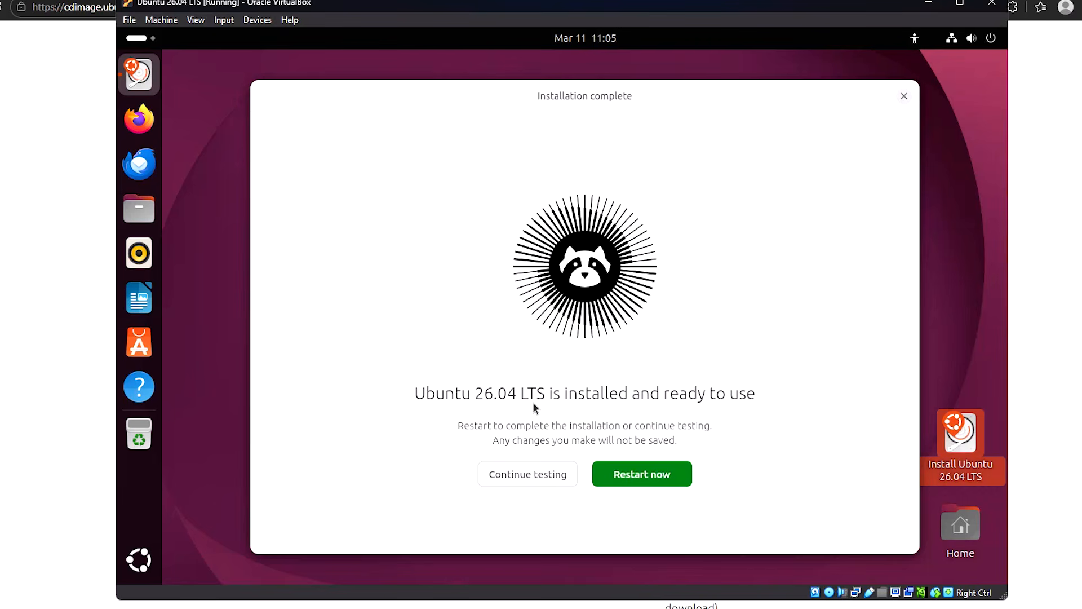
Step: Restart into the installed Ubuntu past the remove-medium prompt and sign in with the account password
{"action": "left_click", "coordinate": [643, 474]}
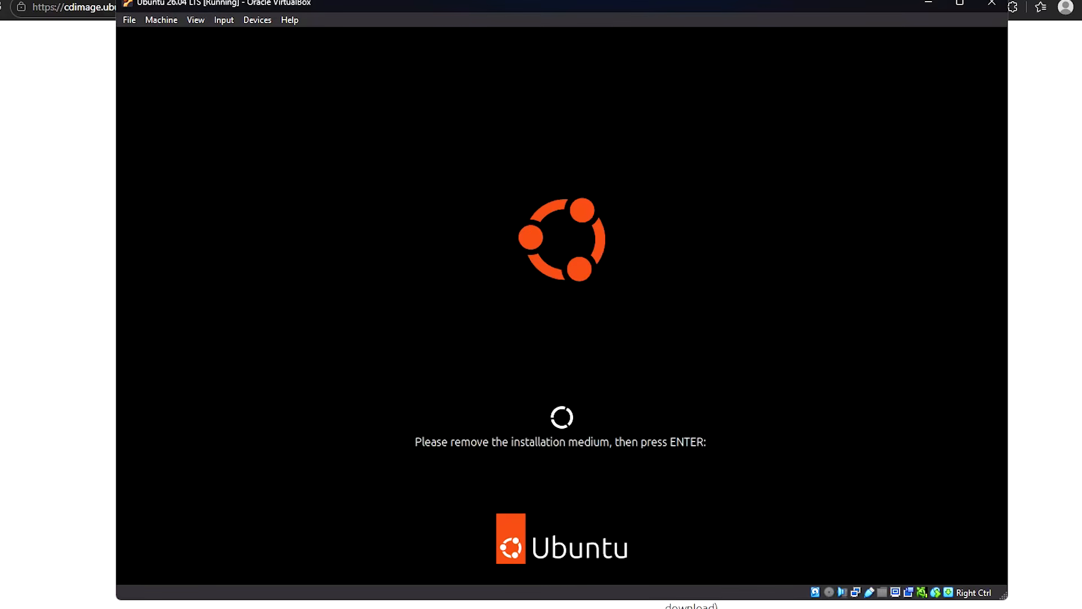
{"action": "key", "text": "Return"}
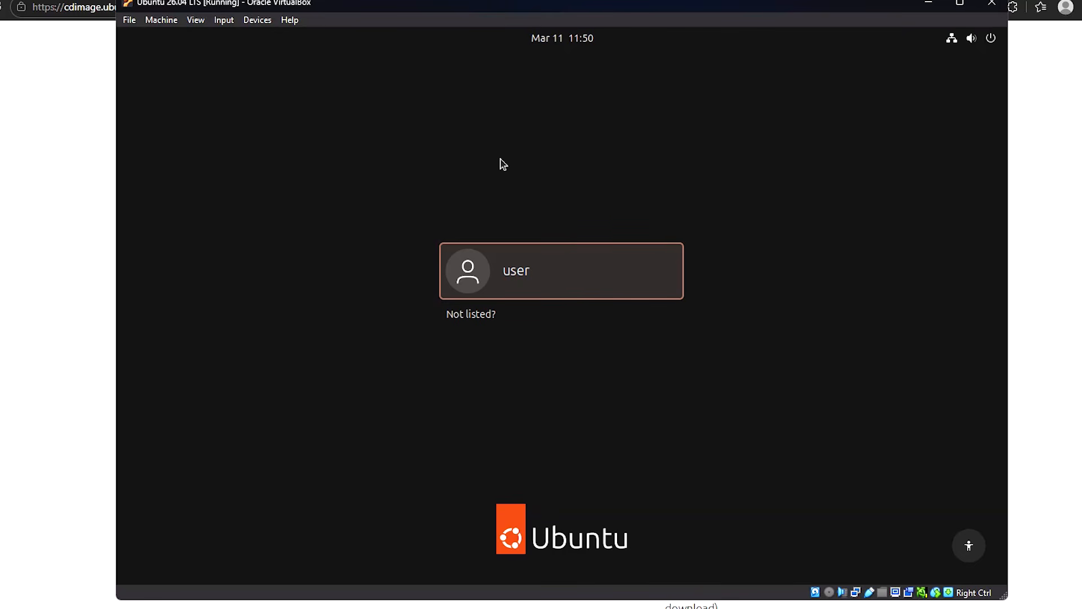
{"action": "left_click", "coordinate": [503, 257]}
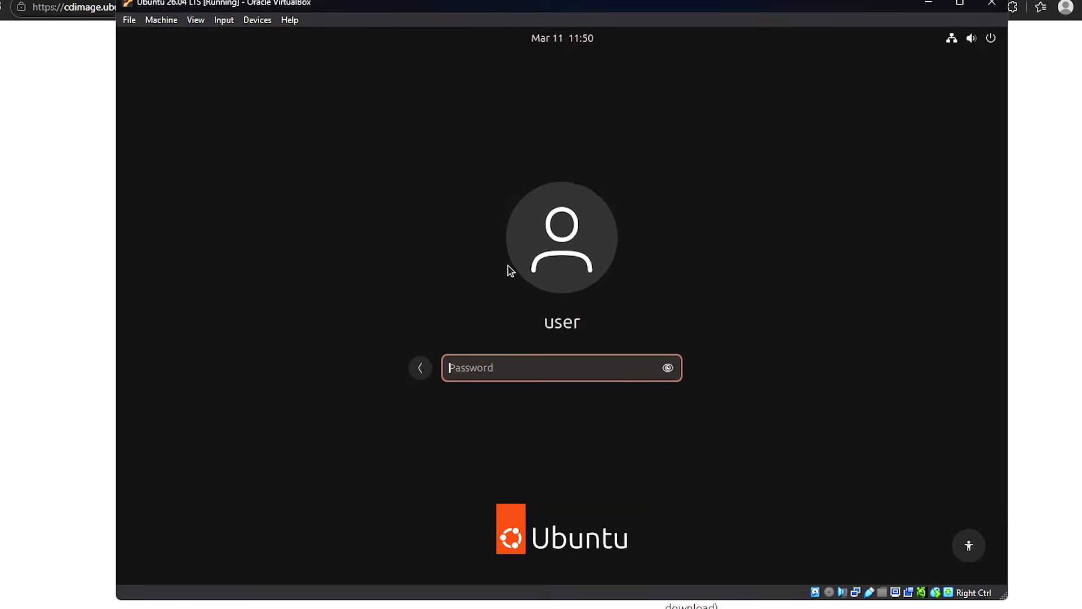
{"action": "type", "text": "123"}
{"action": "key", "text": "Return"}
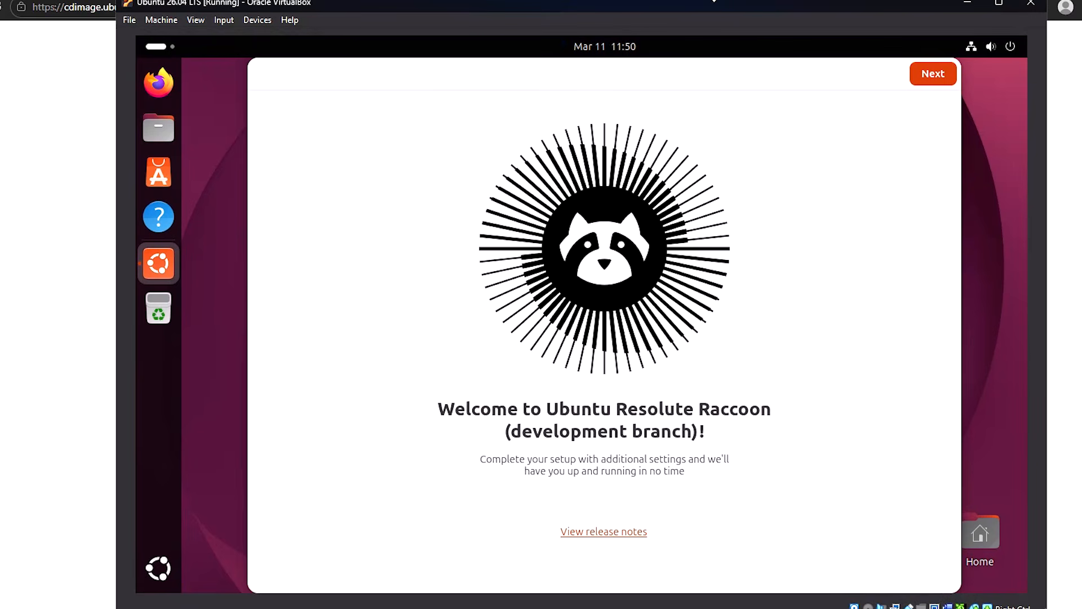
Step: Go through Ubuntu's welcome wizard, declining system data sharing, and finish it to launch Firefox
{"action": "left_click_drag", "start_coordinate": [714, 0], "coordinate": [708, 0]}
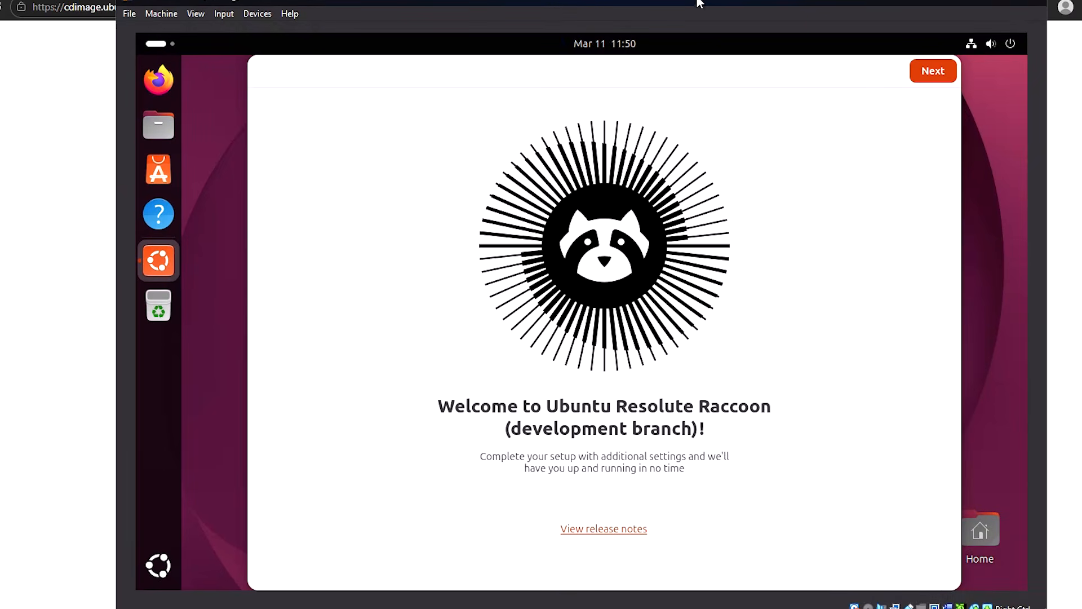
{"action": "left_click", "coordinate": [930, 73]}
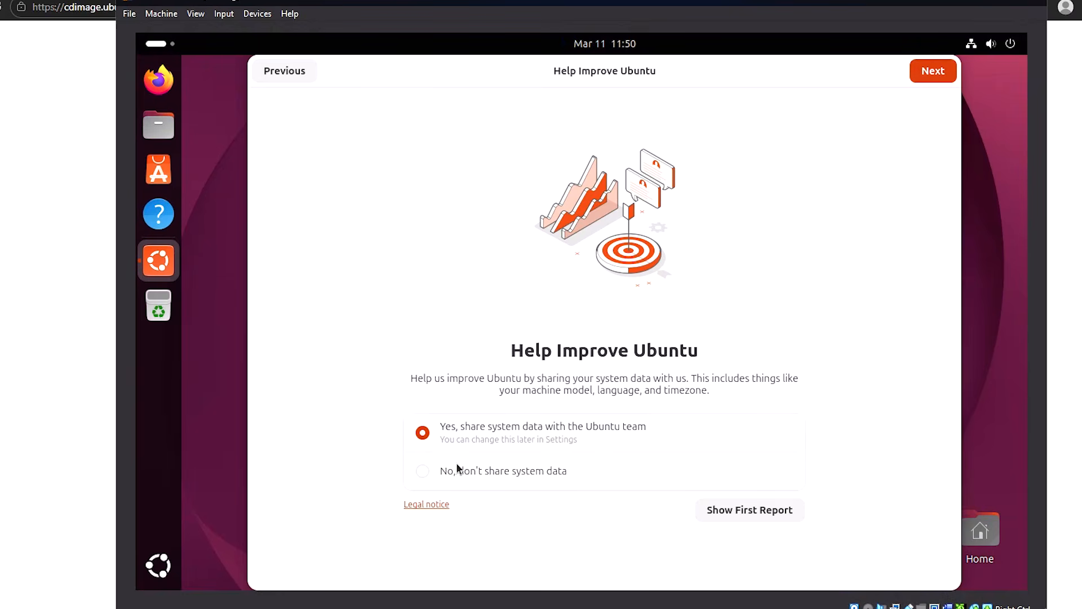
{"action": "left_click", "coordinate": [429, 472]}
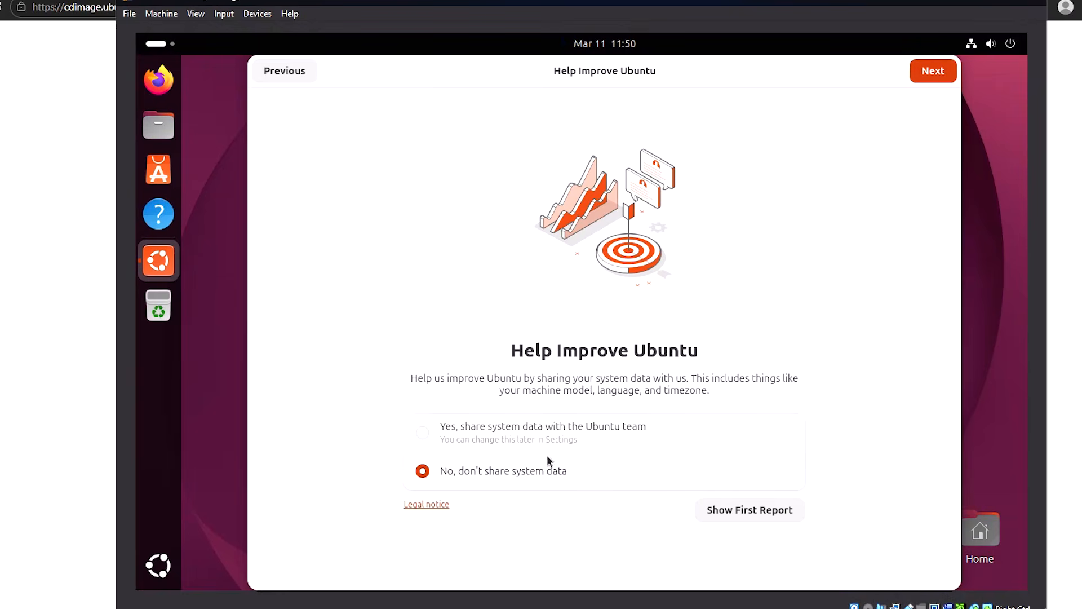
{"action": "left_click", "coordinate": [927, 72]}
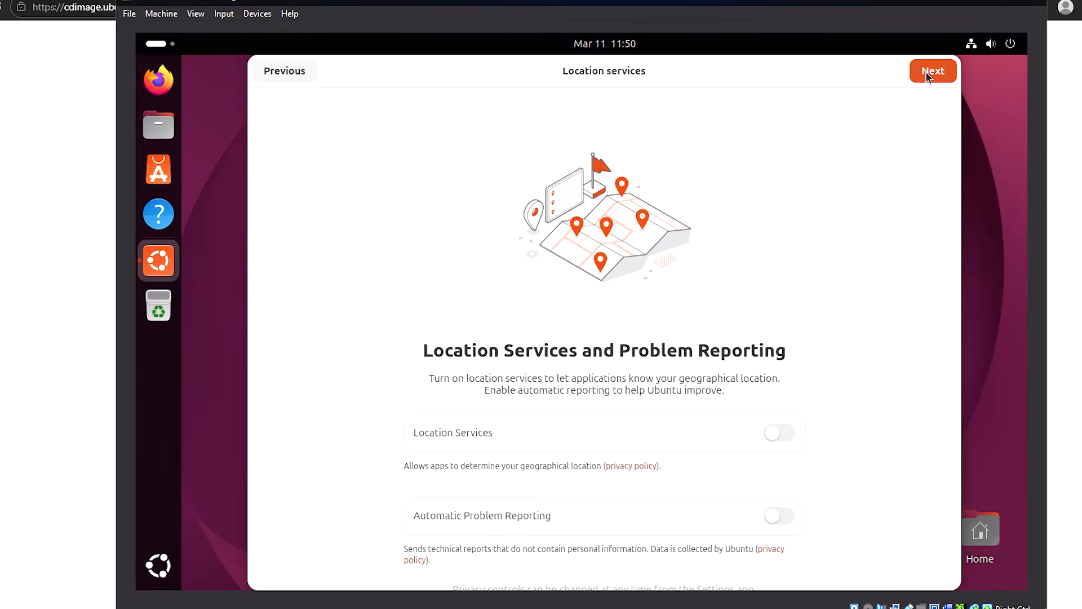
{"action": "left_click", "coordinate": [926, 72]}
{"action": "left_click", "coordinate": [925, 73]}
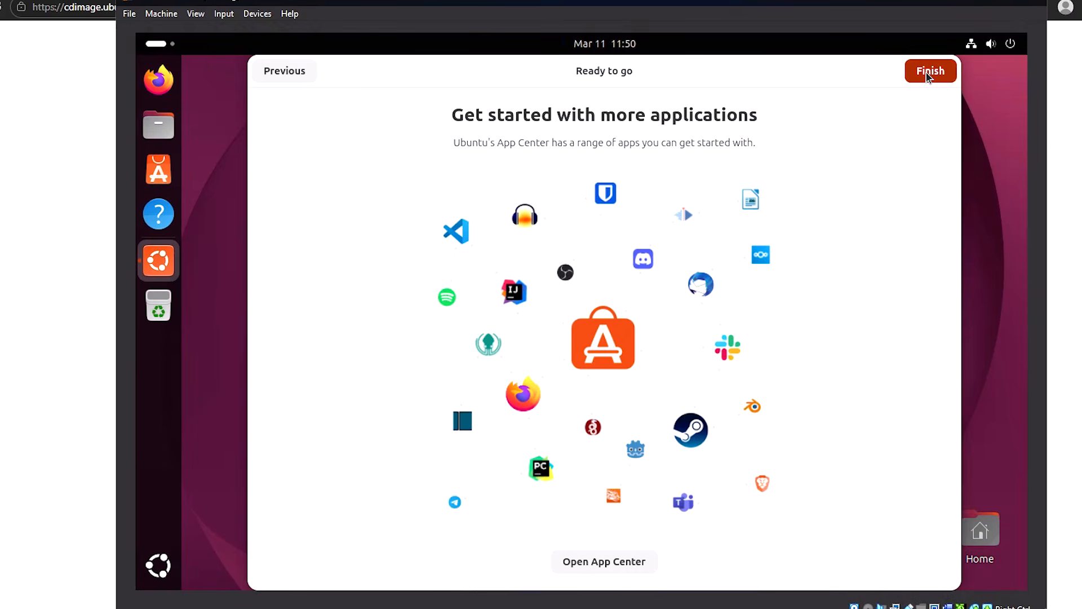
{"action": "left_click", "coordinate": [926, 73]}
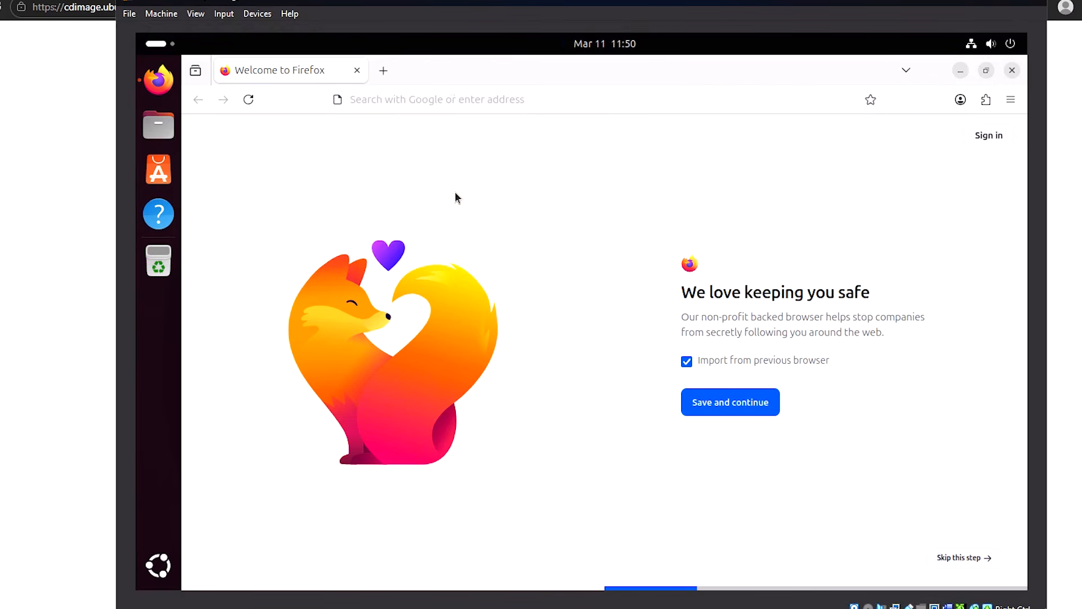
Step: Get past Firefox's welcome screens and go to the Wikipedia portal from the address bar
{"action": "left_click", "coordinate": [743, 406]}
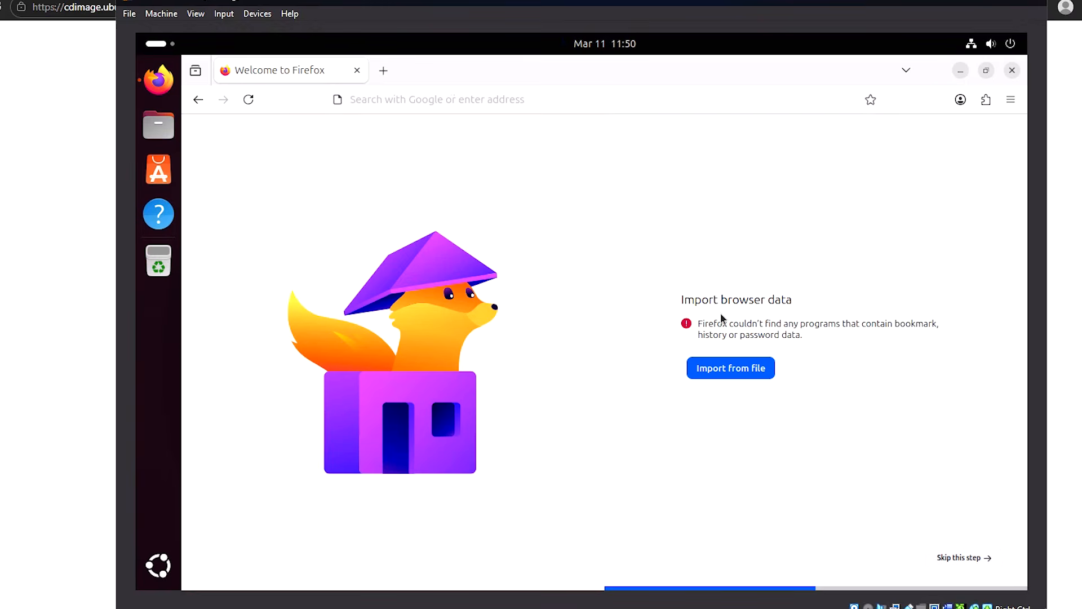
{"action": "left_click", "coordinate": [719, 374]}
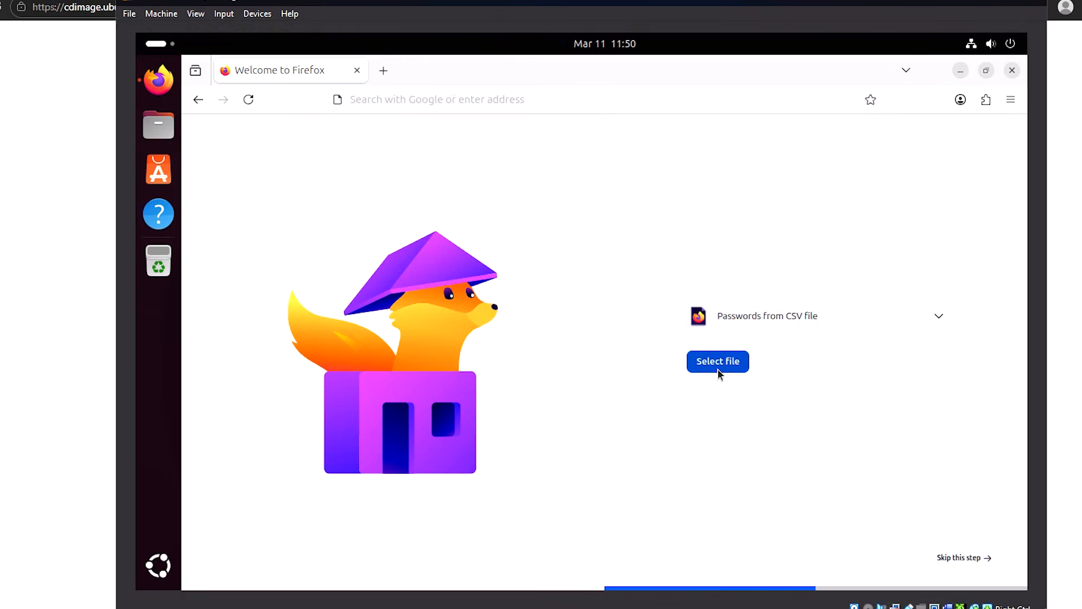
{"action": "left_click", "coordinate": [478, 100]}
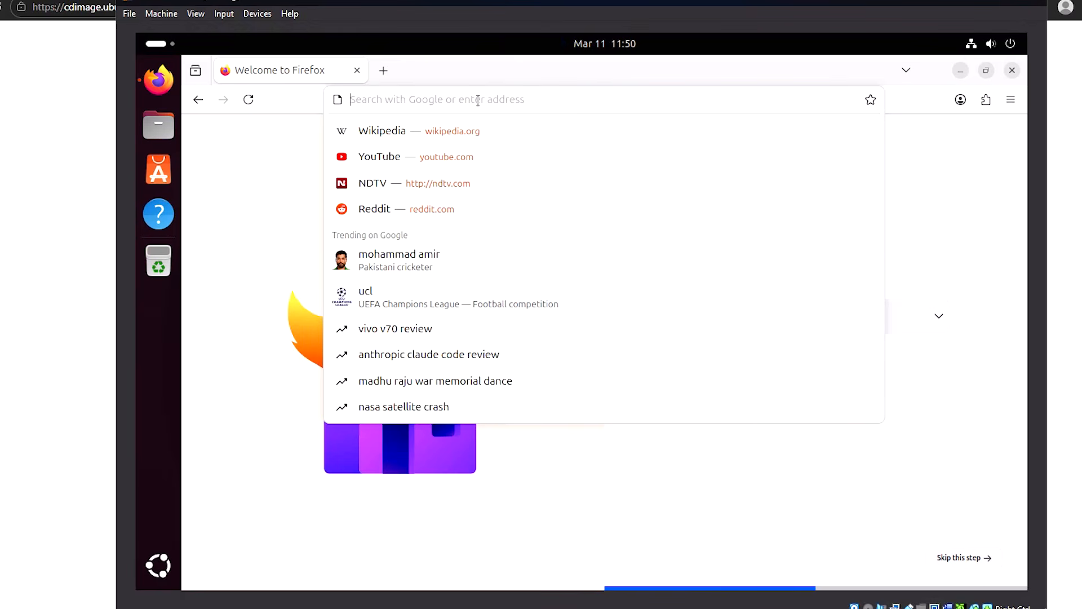
{"action": "left_click", "coordinate": [451, 131]}
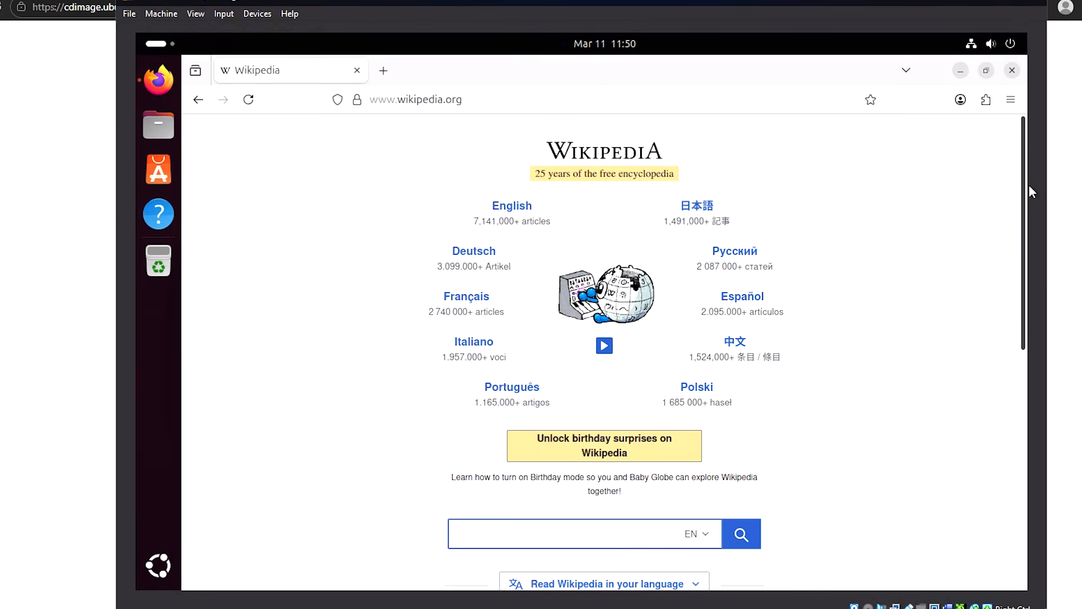
Step: Open English Wikipedia's Main Page, scroll down through it, then close Firefox
{"action": "left_click_drag", "start_coordinate": [1025, 186], "coordinate": [1015, 440]}
{"action": "left_click_drag", "start_coordinate": [1017, 358], "coordinate": [1014, 98]}
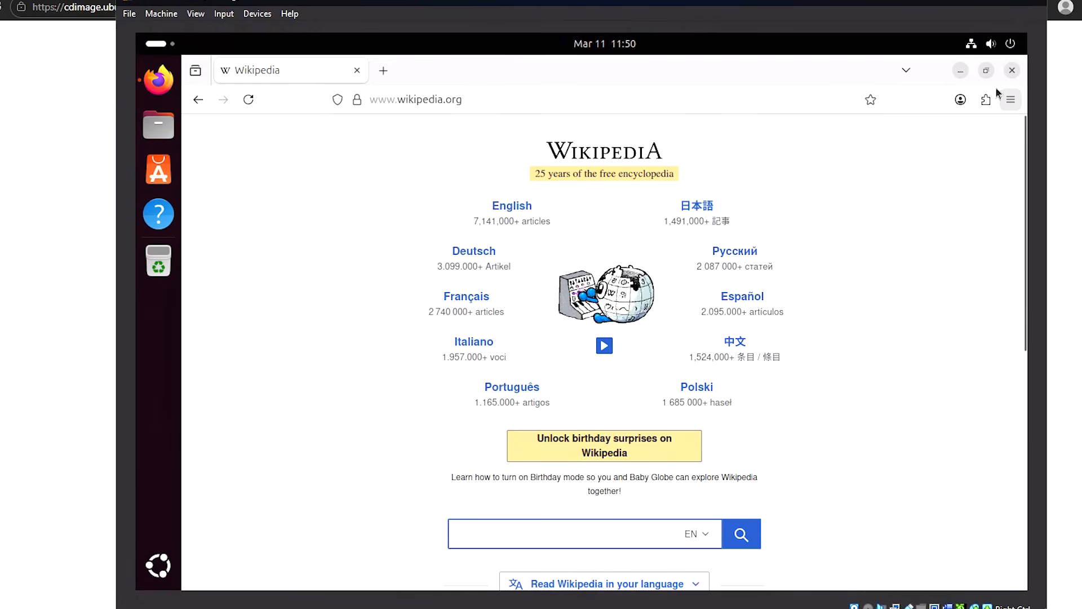
{"action": "left_click", "coordinate": [513, 206]}
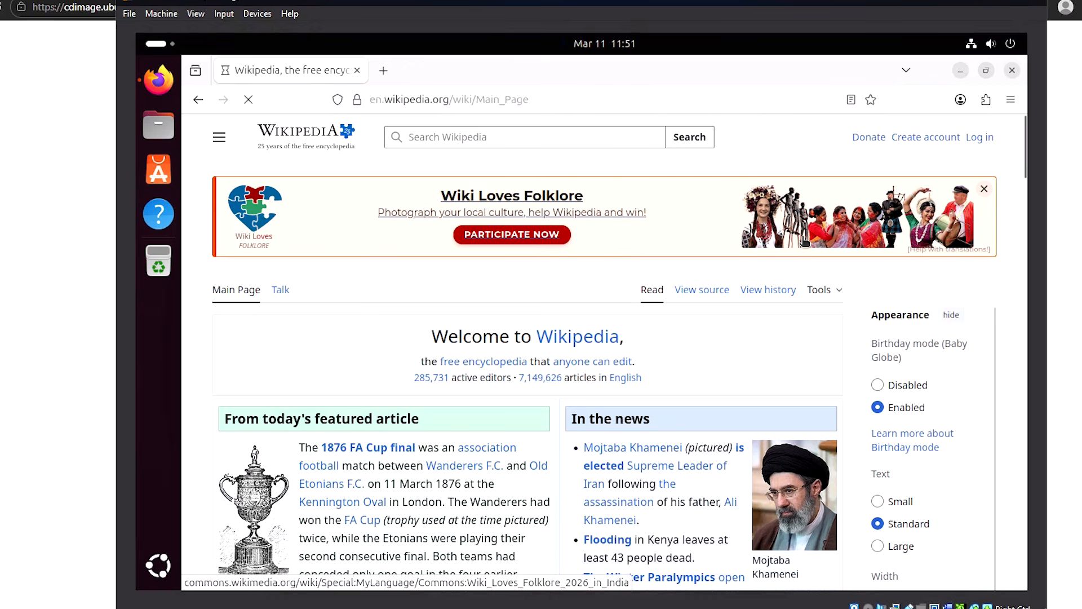
{"action": "scroll", "coordinate": [804, 241], "scroll_direction": "down", "scroll_amount": 5}
{"action": "scroll", "coordinate": [805, 241], "scroll_direction": "down", "scroll_amount": 15}
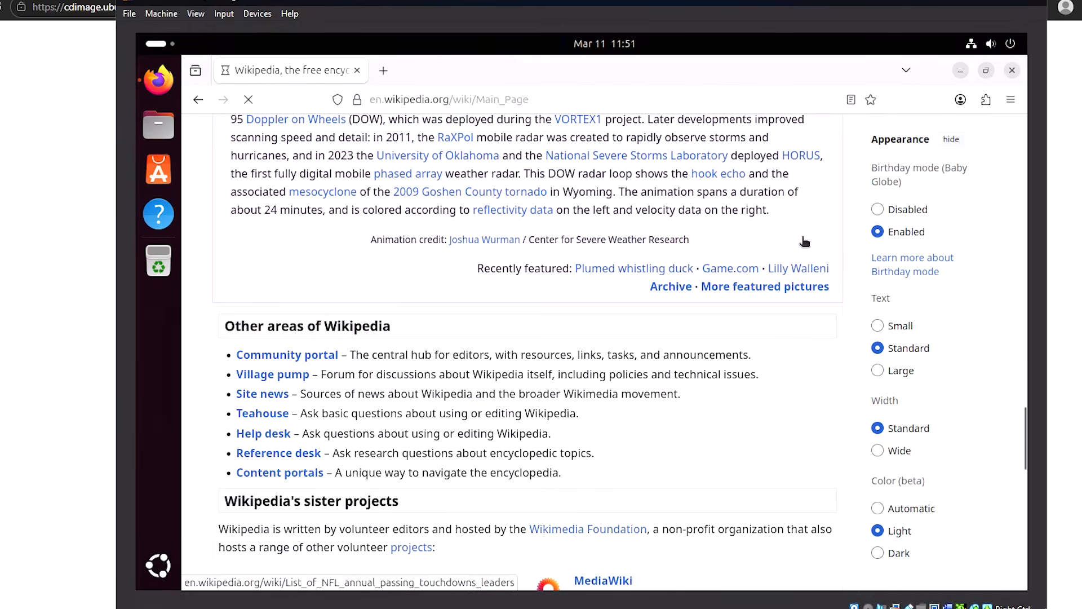
{"action": "scroll", "coordinate": [805, 243], "scroll_direction": "down", "scroll_amount": 7}
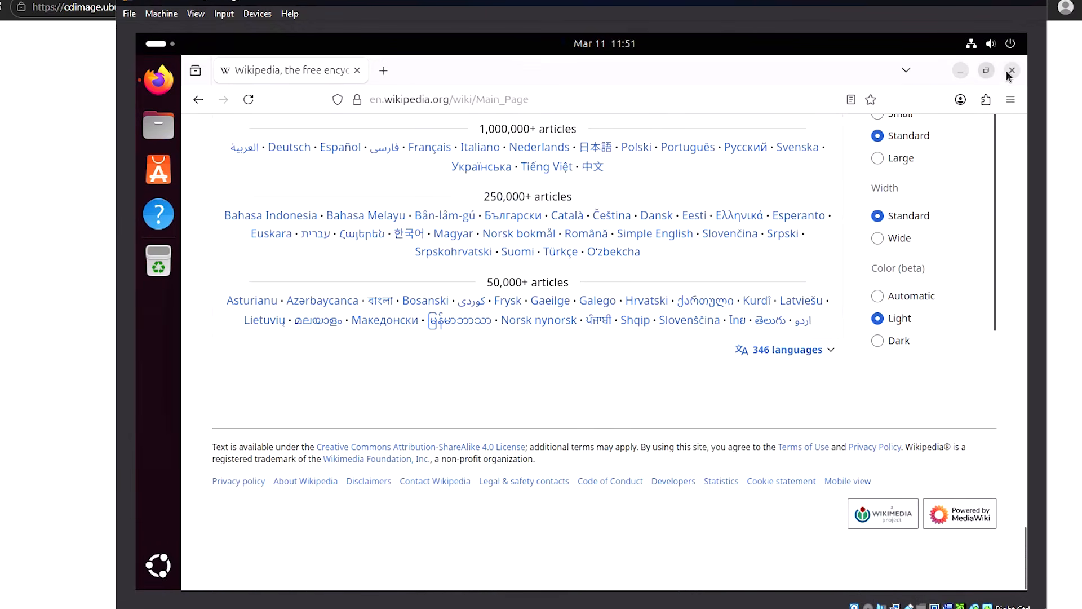
{"action": "left_click", "coordinate": [1012, 71]}
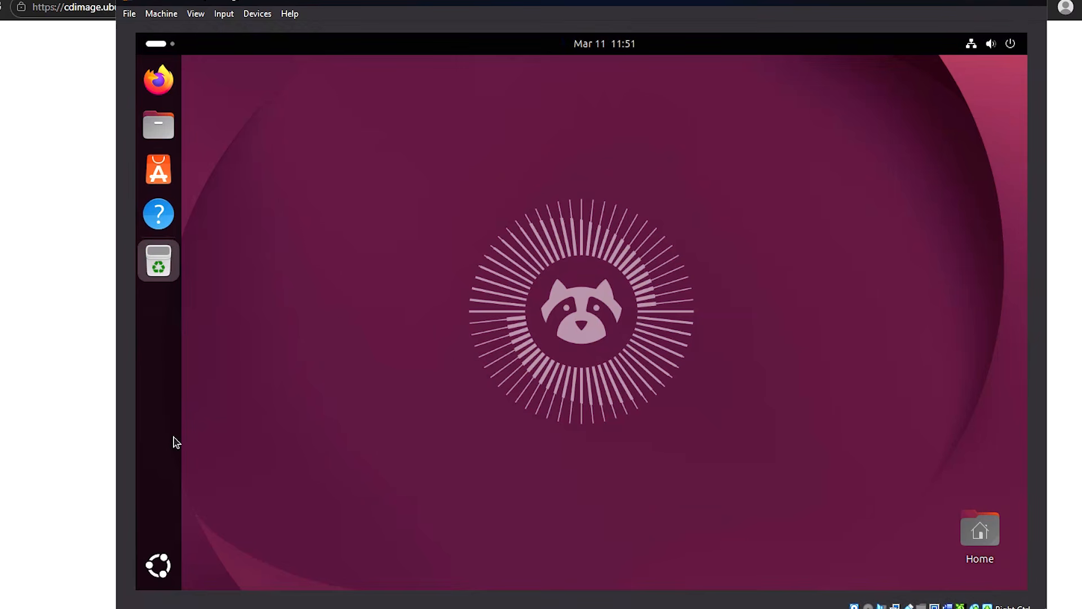
Step: In the Resources monitor, check GPU, CD/DVD and 111 GB drive usage, then close it
{"action": "left_click", "coordinate": [159, 567]}
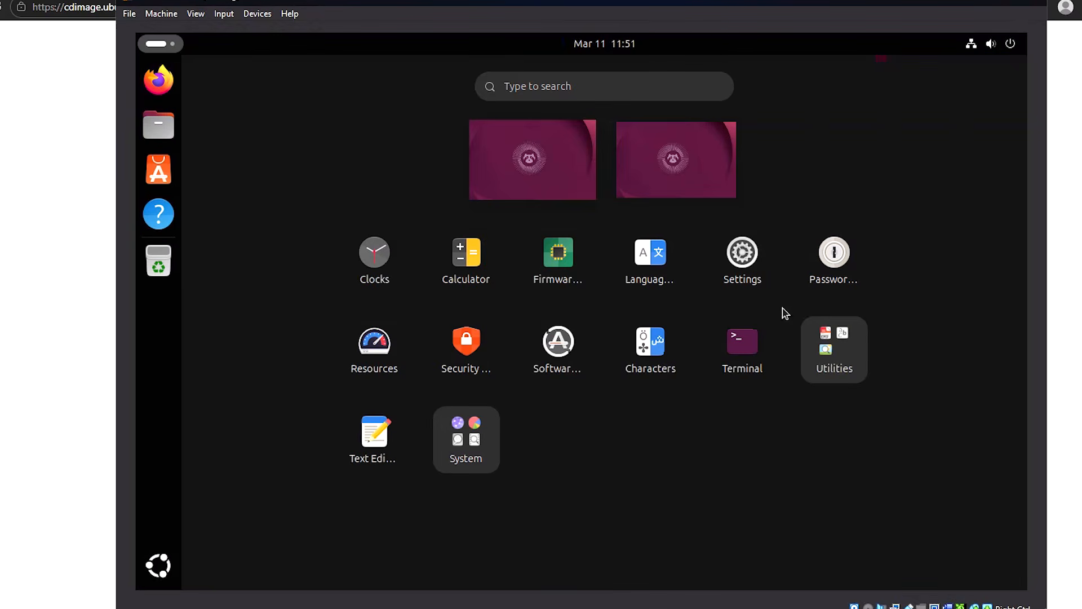
{"action": "left_click", "coordinate": [374, 346]}
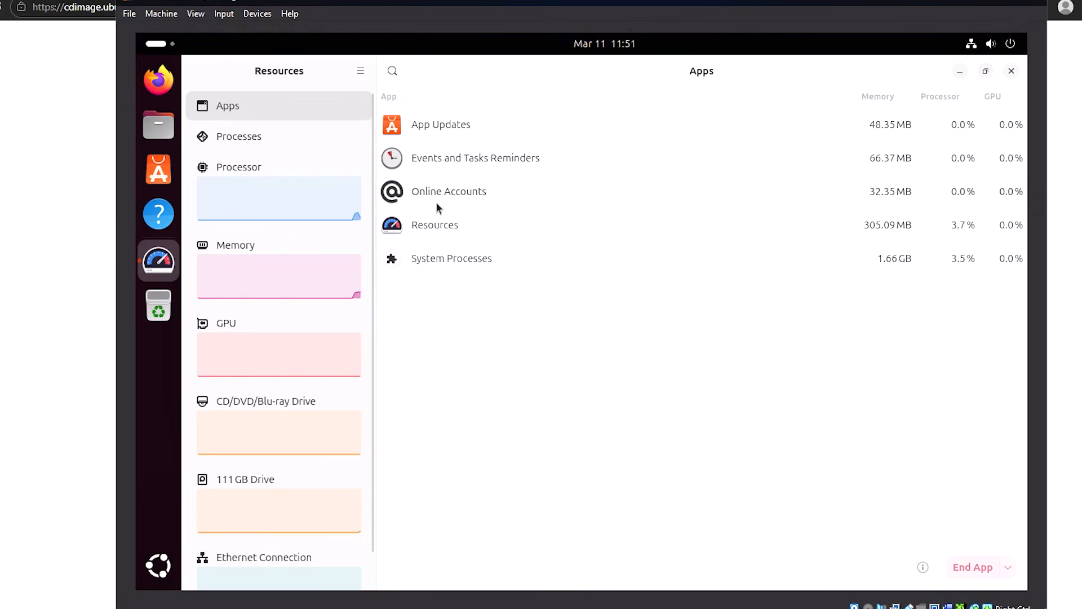
{"action": "left_click", "coordinate": [418, 224]}
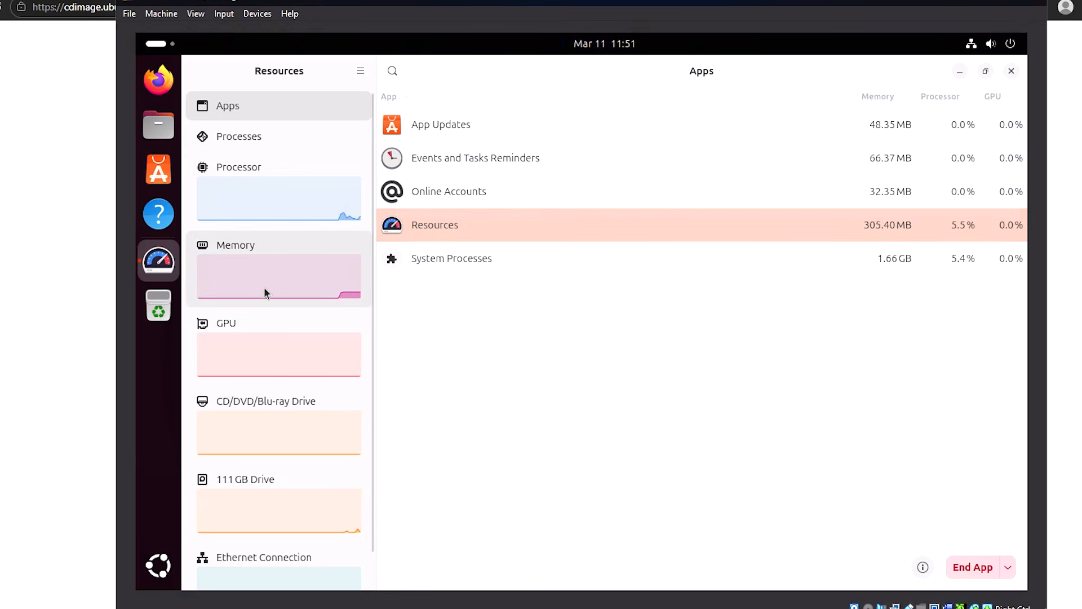
{"action": "left_click", "coordinate": [257, 346]}
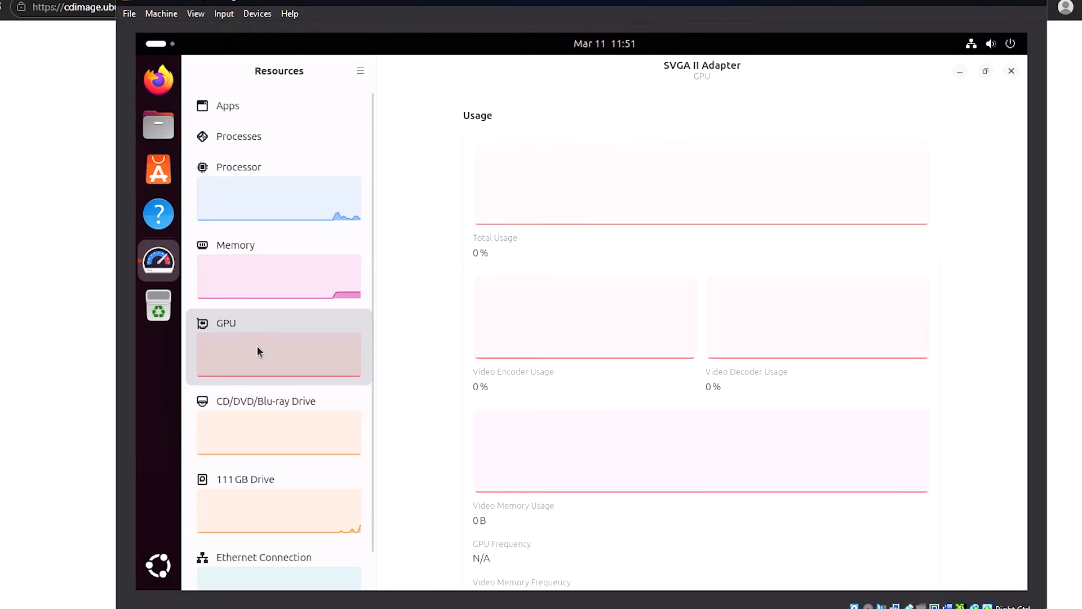
{"action": "left_click", "coordinate": [271, 424]}
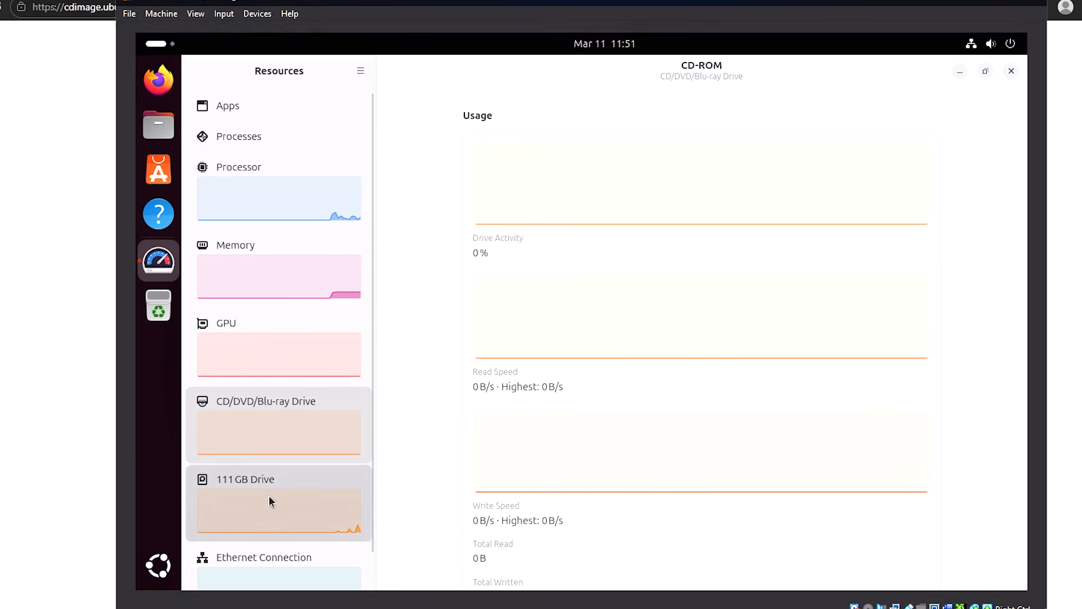
{"action": "left_click", "coordinate": [269, 495]}
{"action": "left_click", "coordinate": [1011, 70]}
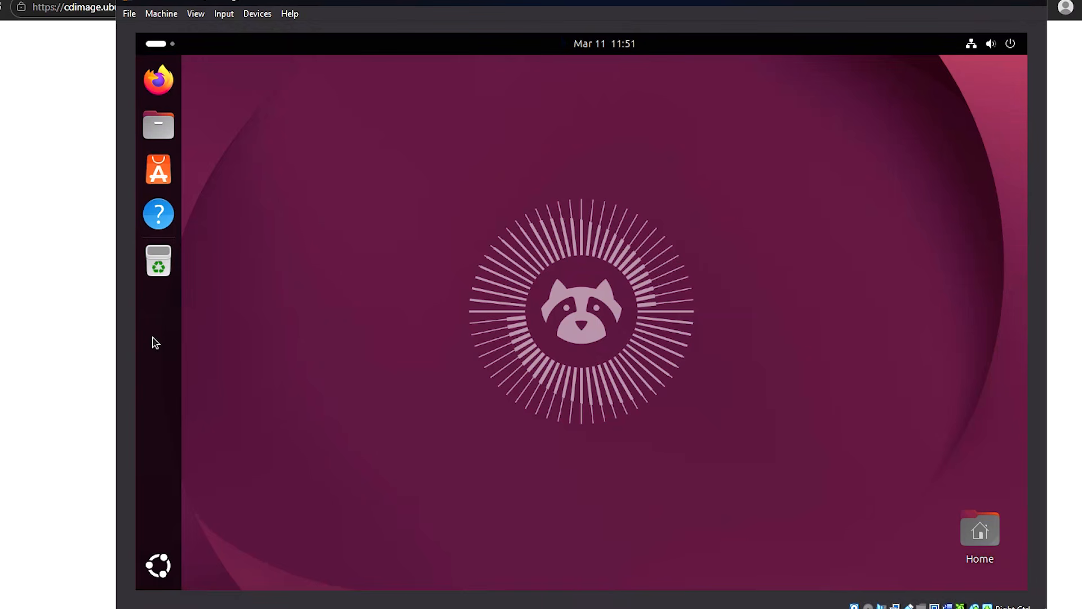
Step: Open a Terminal from the app grid and start typing 'sudo apt update'
{"action": "left_click", "coordinate": [160, 569]}
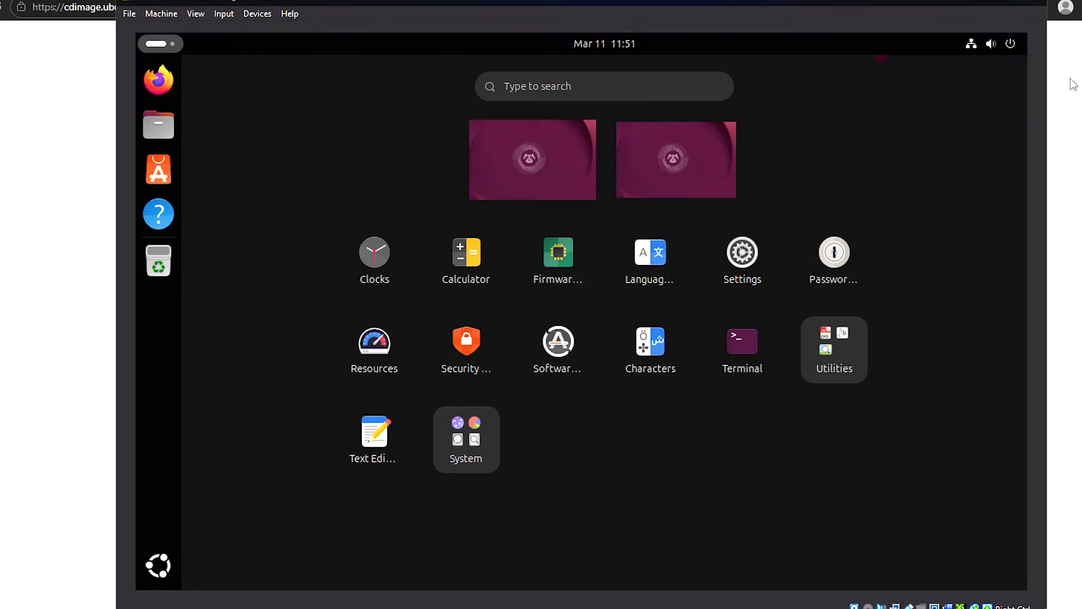
{"action": "left_click", "coordinate": [630, 84]}
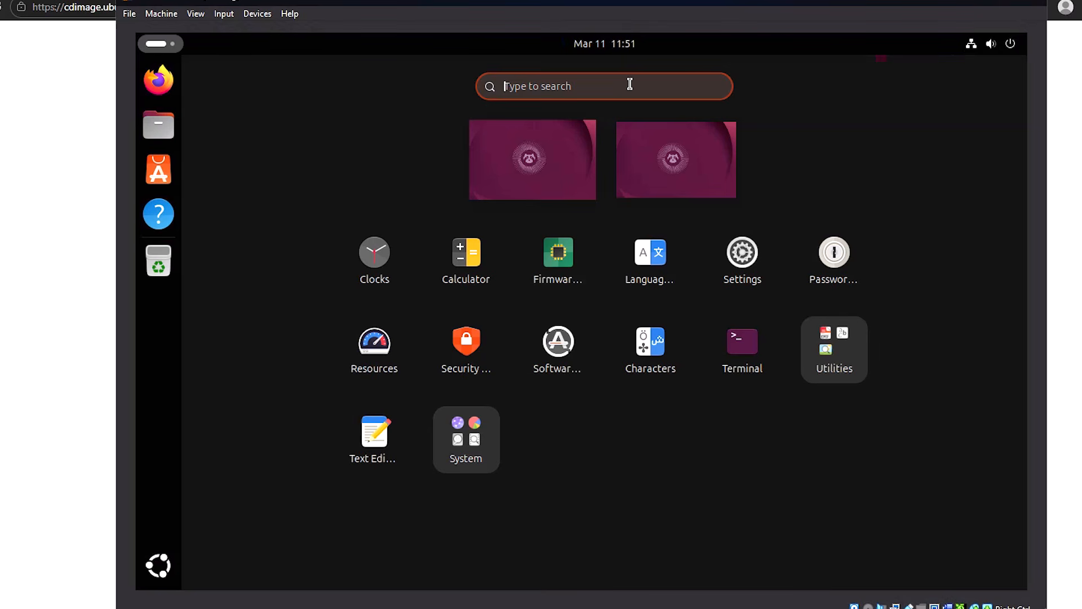
{"action": "left_click", "coordinate": [737, 355]}
{"action": "type", "text": "sudo a"}
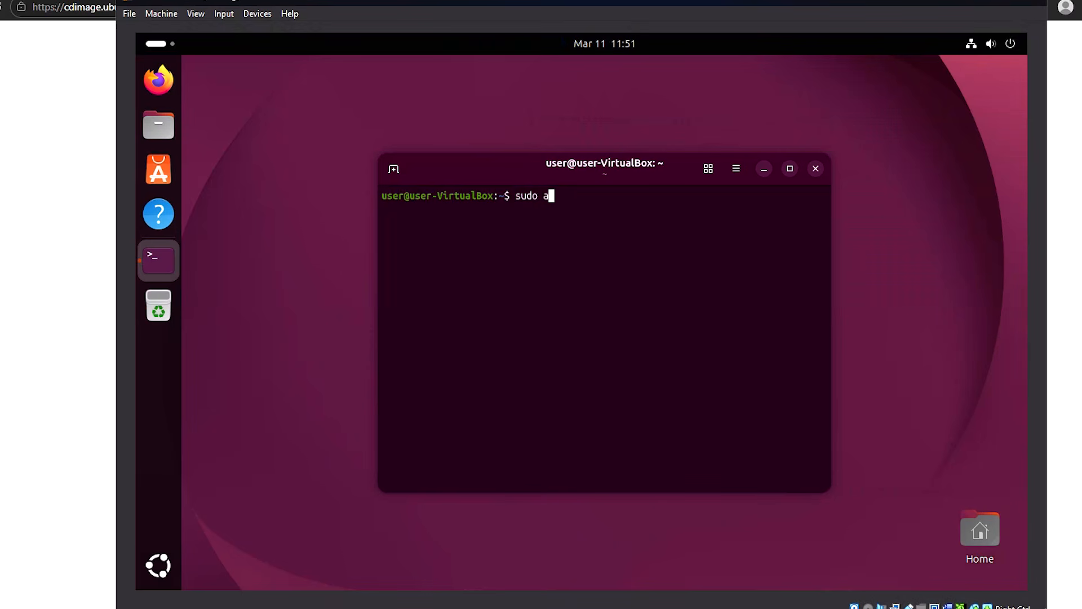
{"action": "type", "text": "pt update"}
Step: Run sudo apt update with the admin password, repositioning and enlarging the Terminal to 102 × 29
{"action": "key", "text": "Return"}
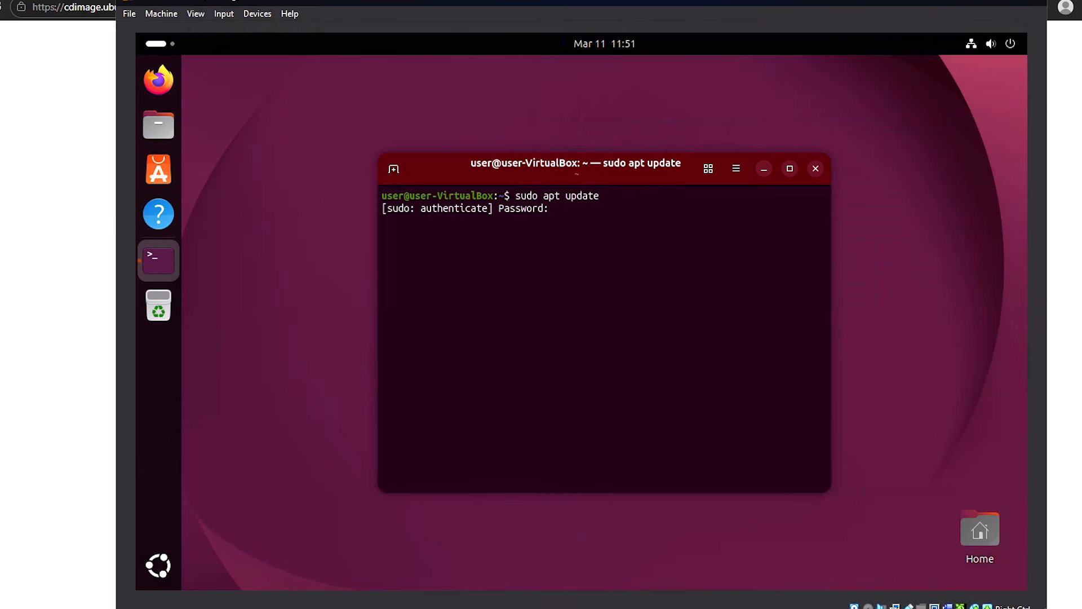
{"action": "type", "text": "***"}
{"action": "key", "text": "Return"}
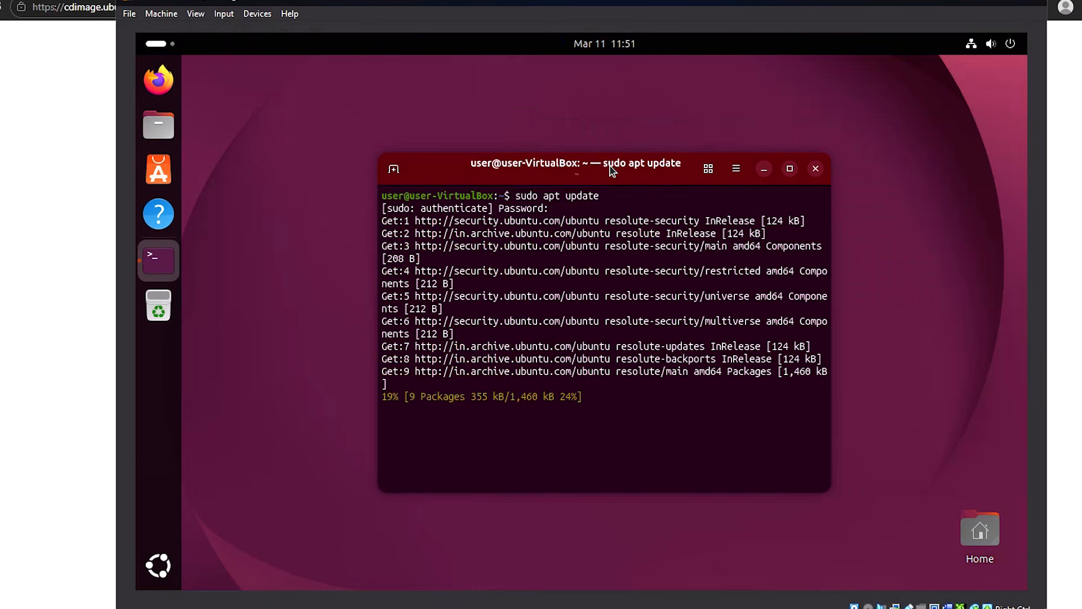
{"action": "left_click_drag", "start_coordinate": [612, 168], "coordinate": [593, 113]}
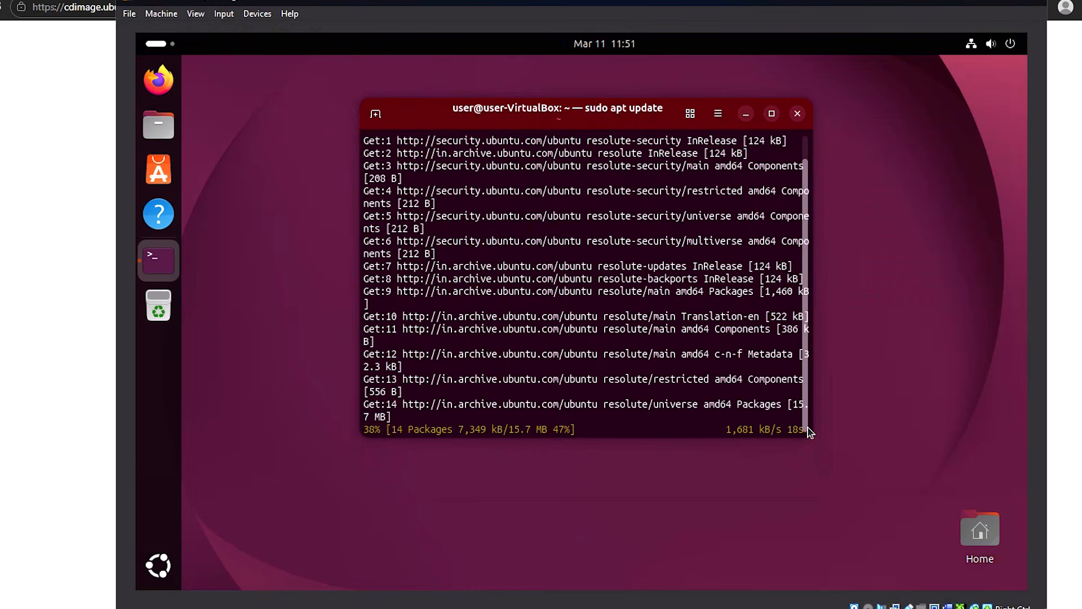
{"action": "left_click_drag", "start_coordinate": [812, 435], "coordinate": [934, 504]}
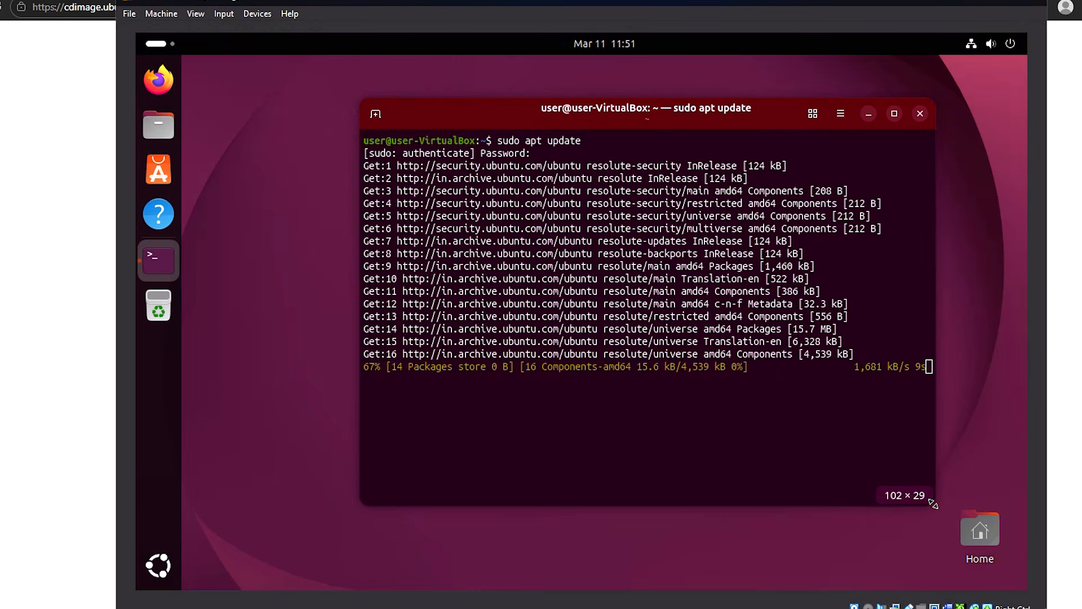
{"action": "left_click_drag", "start_coordinate": [702, 113], "coordinate": [678, 95]}
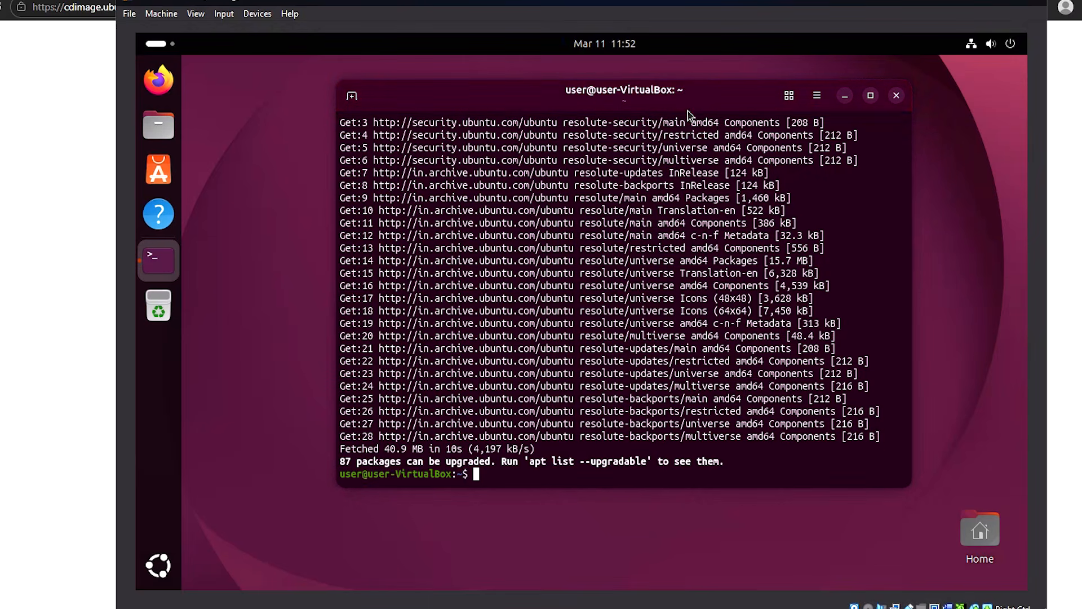
Step: Close the Terminal, insert the Guest Additions CD, and open VBox_GAs_7.1.6 in a new Files window
{"action": "left_click", "coordinate": [892, 97]}
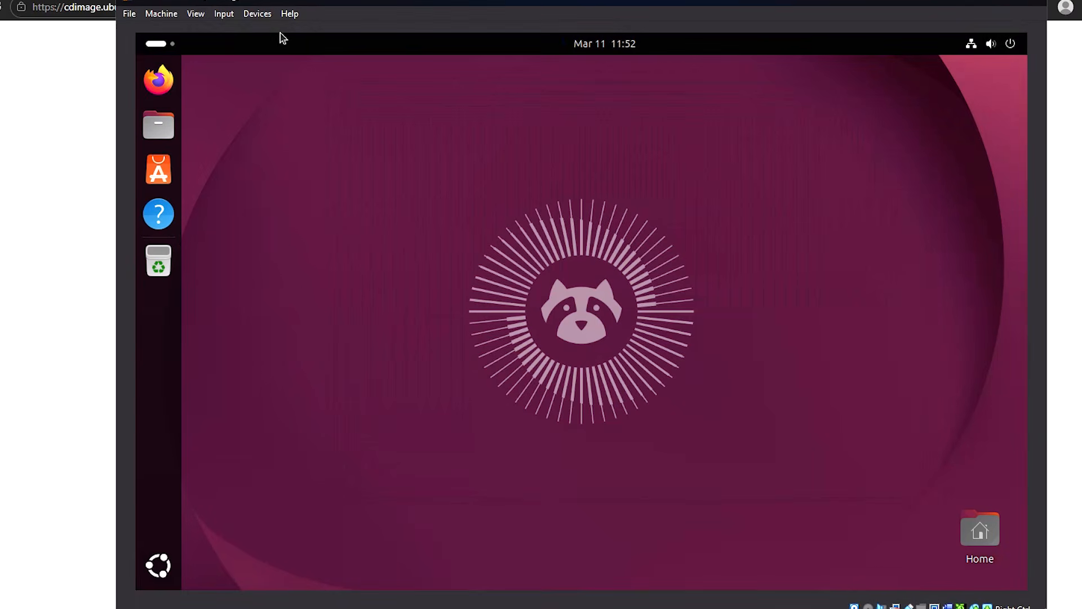
{"action": "left_click", "coordinate": [258, 16]}
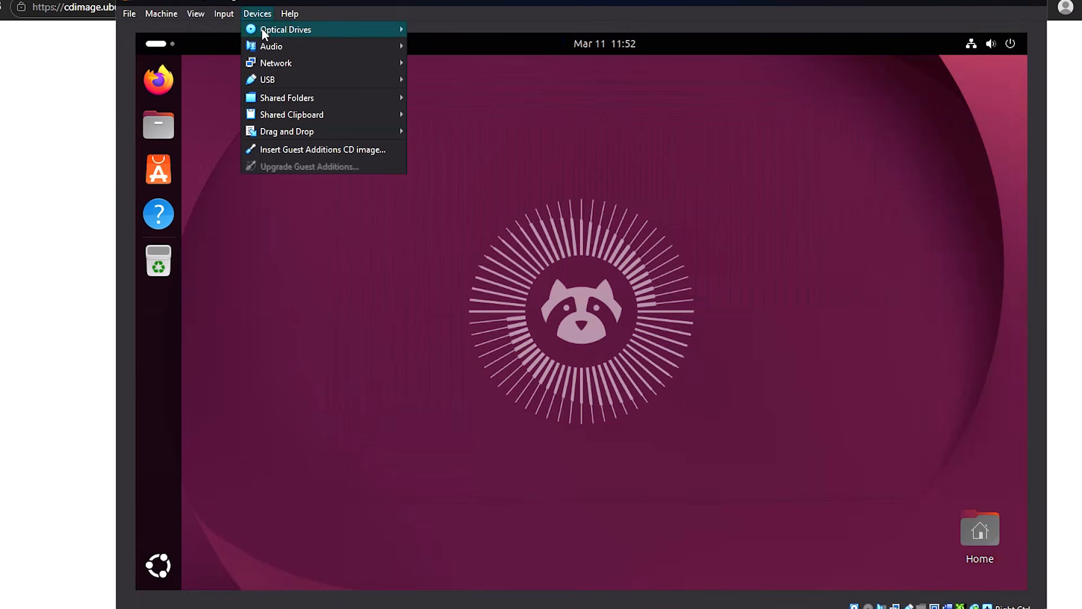
{"action": "left_click", "coordinate": [286, 150]}
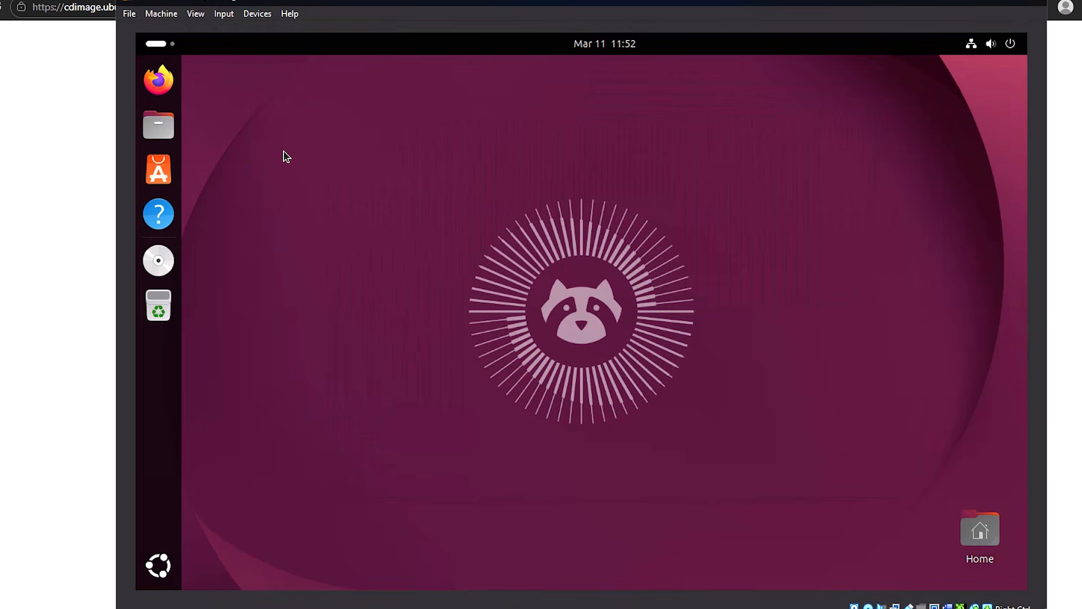
{"action": "left_click", "coordinate": [259, 16]}
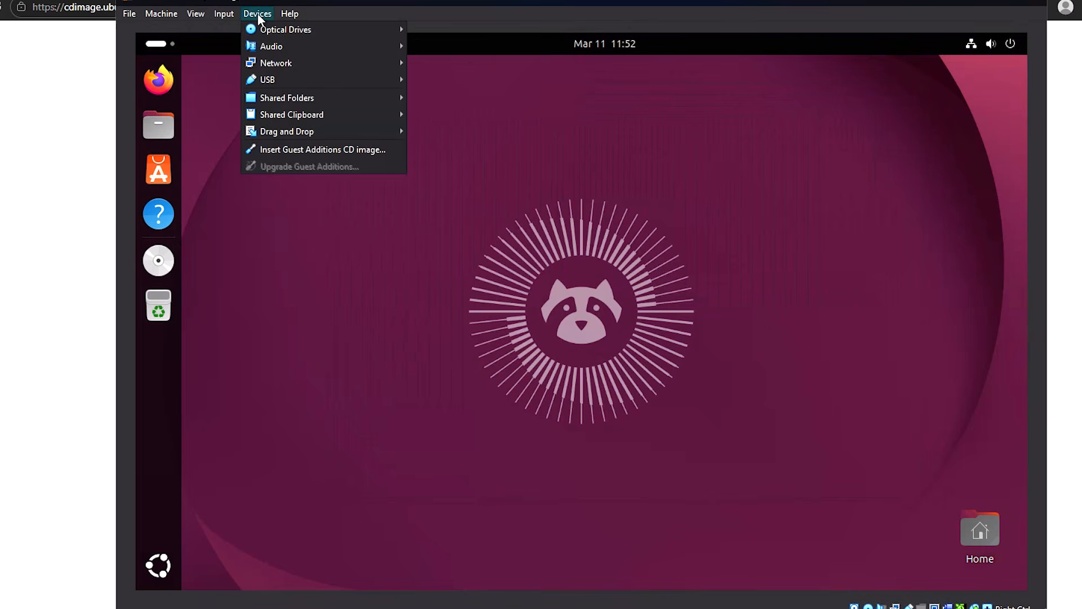
{"action": "left_click", "coordinate": [296, 149]}
{"action": "right_click", "coordinate": [159, 261]}
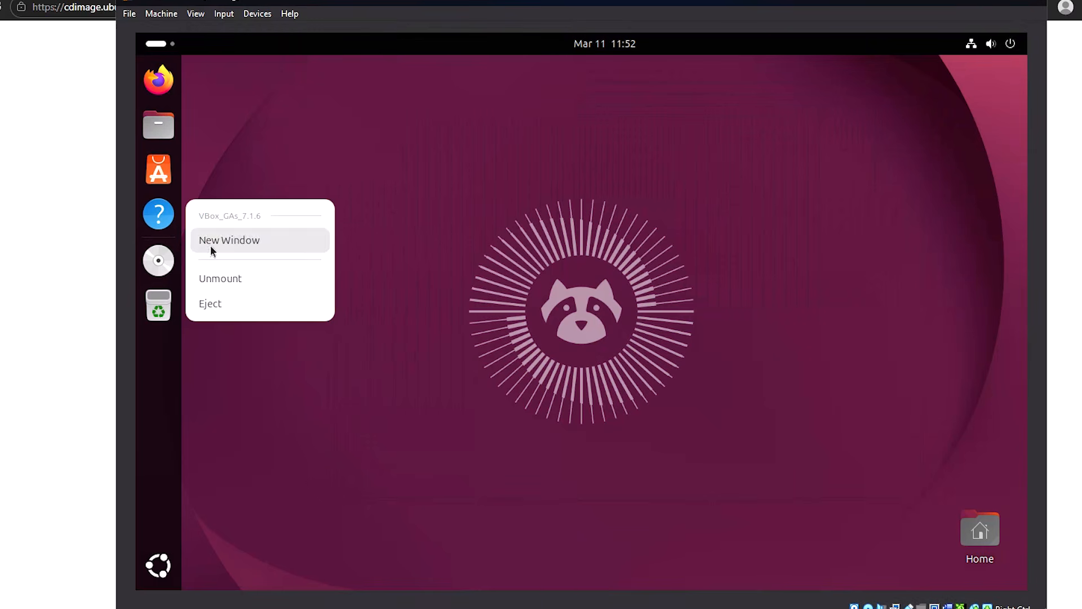
{"action": "left_click", "coordinate": [425, 213]}
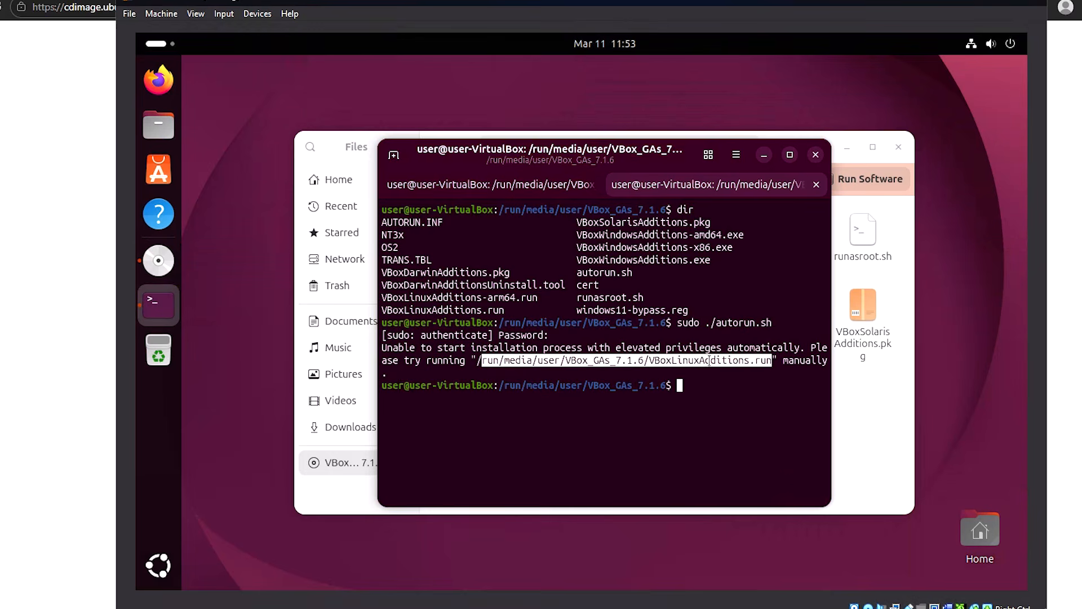
Step: Copy the VBoxLinuxAdditions.run installer path from the terminal and run it at the prompt
{"action": "right_click", "coordinate": [709, 361]}
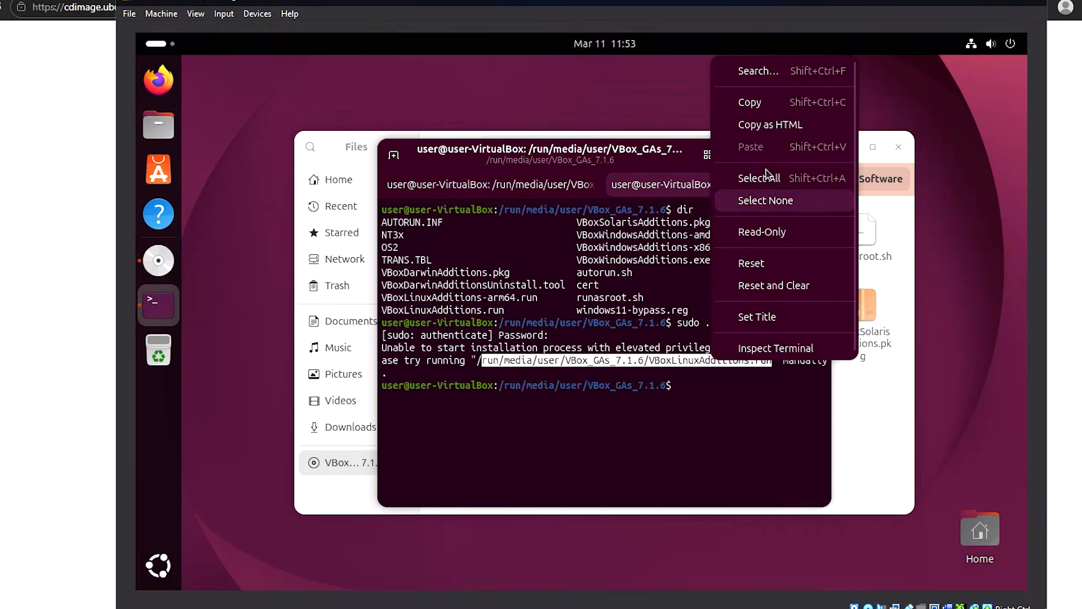
{"action": "left_click", "coordinate": [753, 102]}
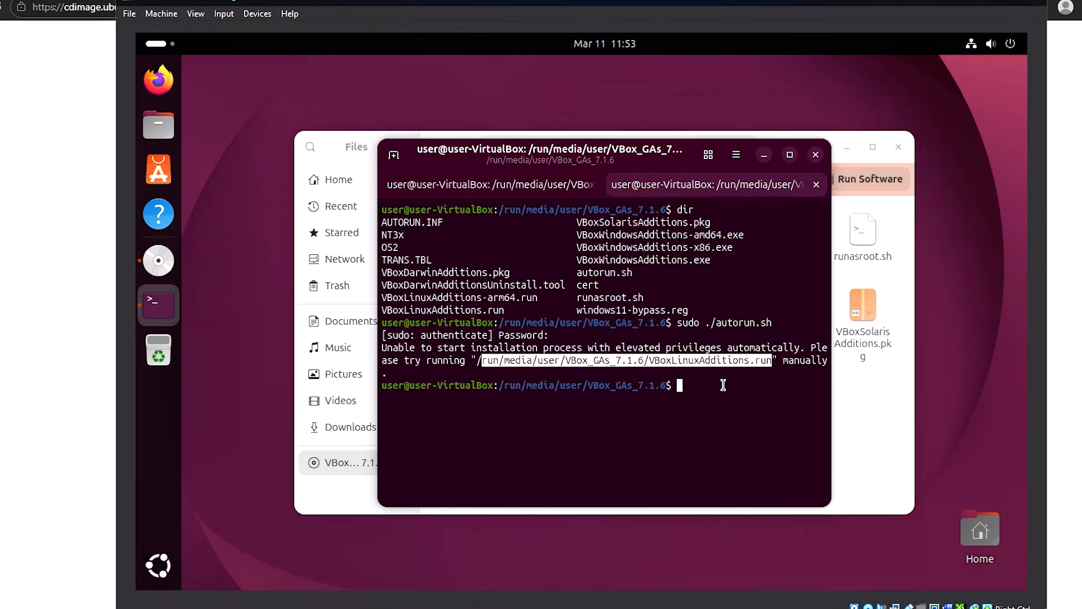
{"action": "left_click", "coordinate": [487, 362]}
{"action": "left_click_drag", "start_coordinate": [482, 360], "coordinate": [770, 361]}
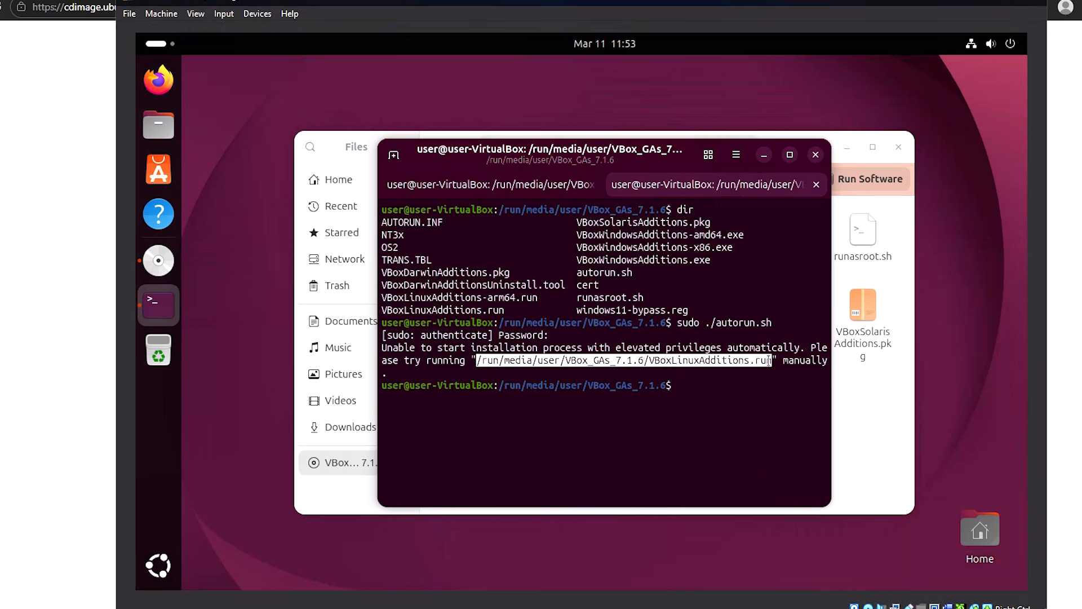
{"action": "right_click", "coordinate": [736, 360]}
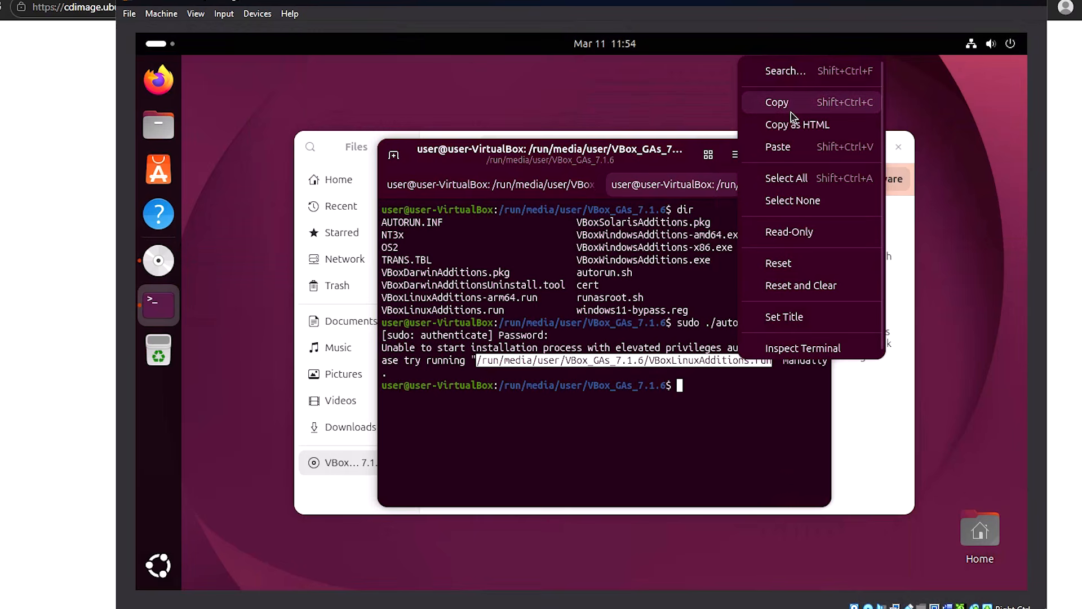
{"action": "left_click", "coordinate": [777, 102]}
{"action": "right_click", "coordinate": [660, 360]}
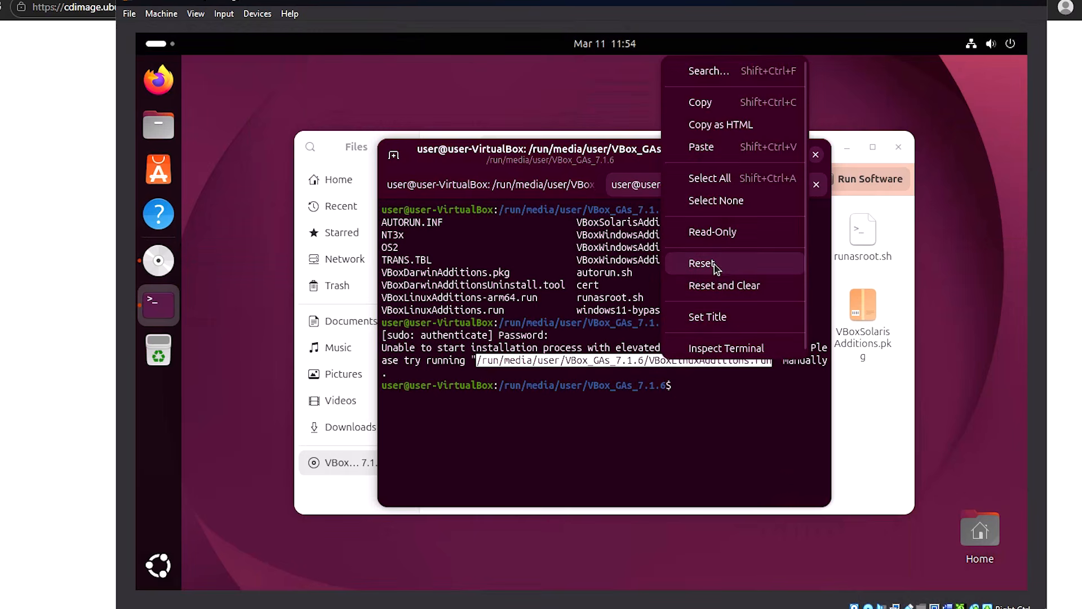
{"action": "left_click", "coordinate": [701, 147]}
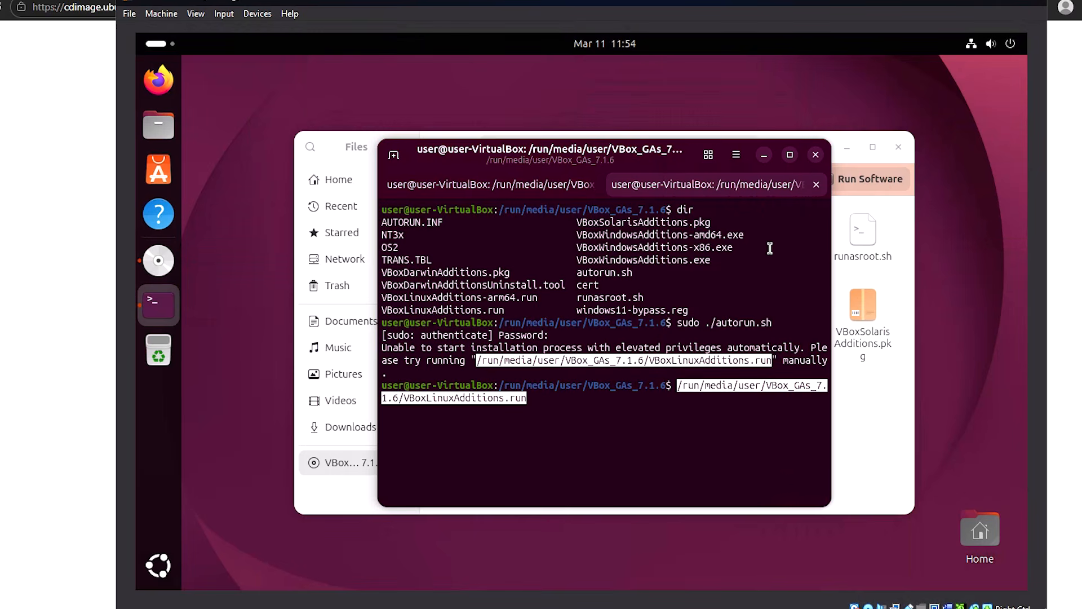
{"action": "key", "text": "Return"}
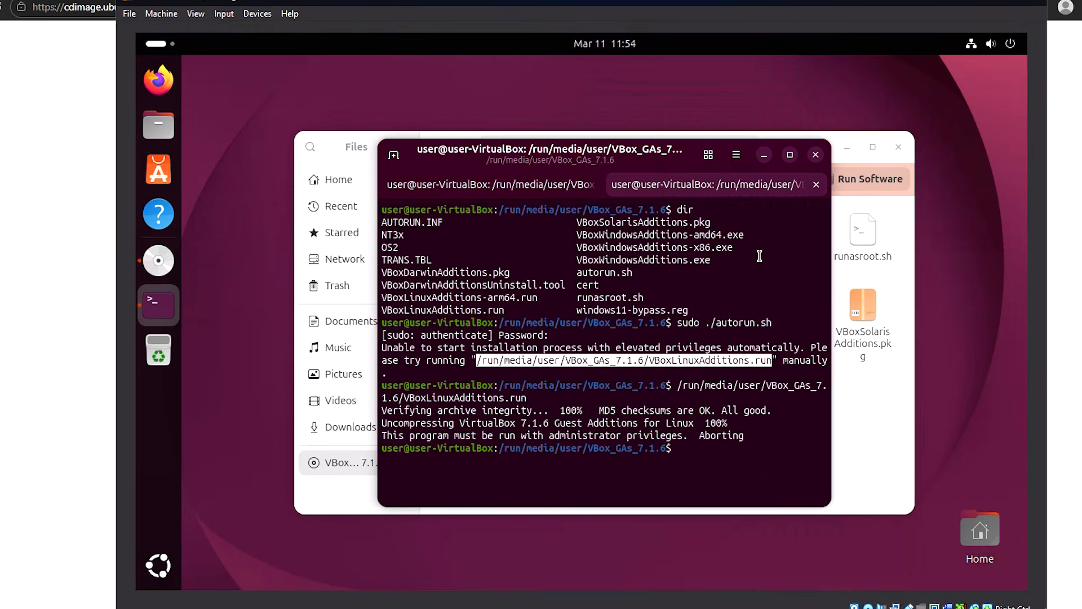
Step: Rerun the installer prefixed with sudo, which reports bzip2 missing, and enlarge the terminal
{"action": "key", "text": "Up"}
{"action": "key", "text": "Left"}
{"action": "key", "text": "Left"}
{"action": "key", "text": "Left"}
{"action": "key", "text": "Left"}
{"action": "key", "text": "Left"}
{"action": "key", "text": "Left"}
{"action": "key", "text": "Left"}
{"action": "key", "text": "Left"}
{"action": "key", "text": "Left"}
{"action": "key", "text": "Left"}
{"action": "key", "text": "Left"}
{"action": "key", "text": "Left"}
{"action": "key", "text": "Left"}
{"action": "key", "text": "Left"}
{"action": "key", "text": "Left"}
{"action": "key", "text": "Left"}
{"action": "key", "text": "Left"}
{"action": "key", "text": "Left"}
{"action": "key", "text": "Left"}
{"action": "key", "text": "Left"}
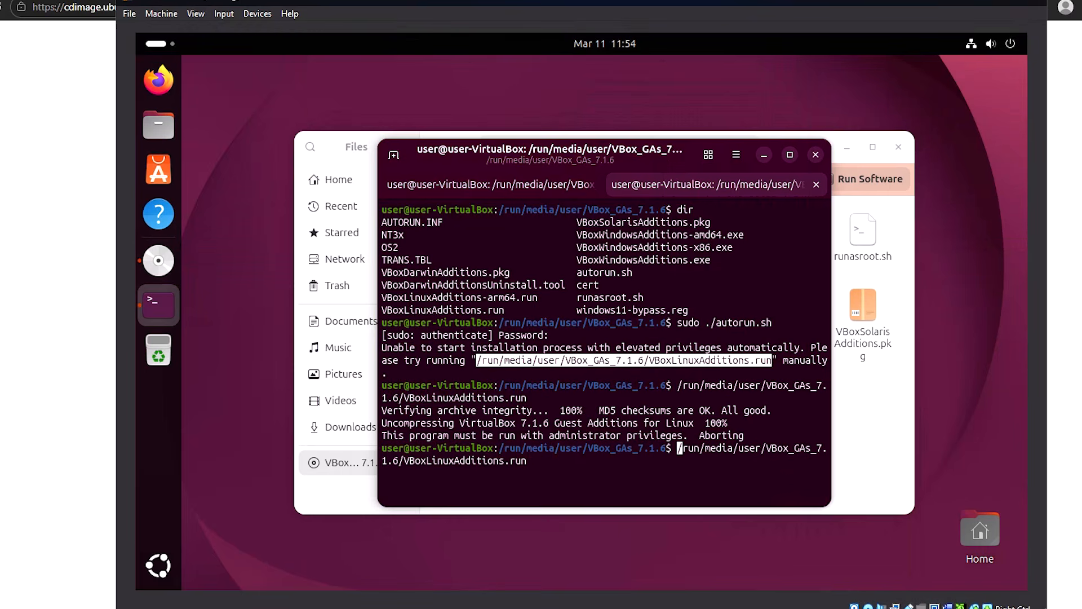
{"action": "type", "text": "sudo"}
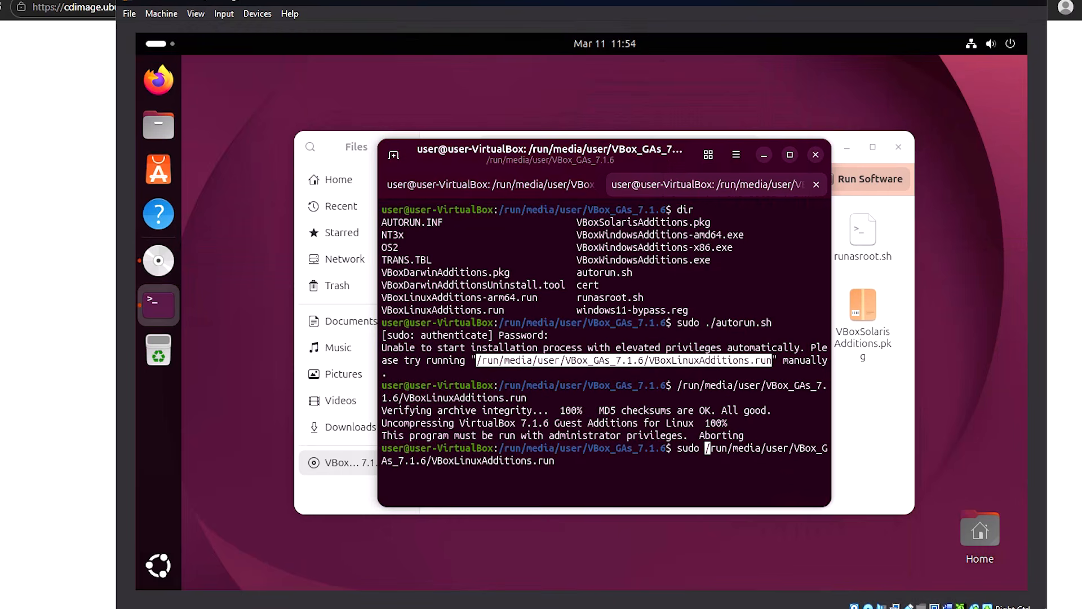
{"action": "key", "text": "Return"}
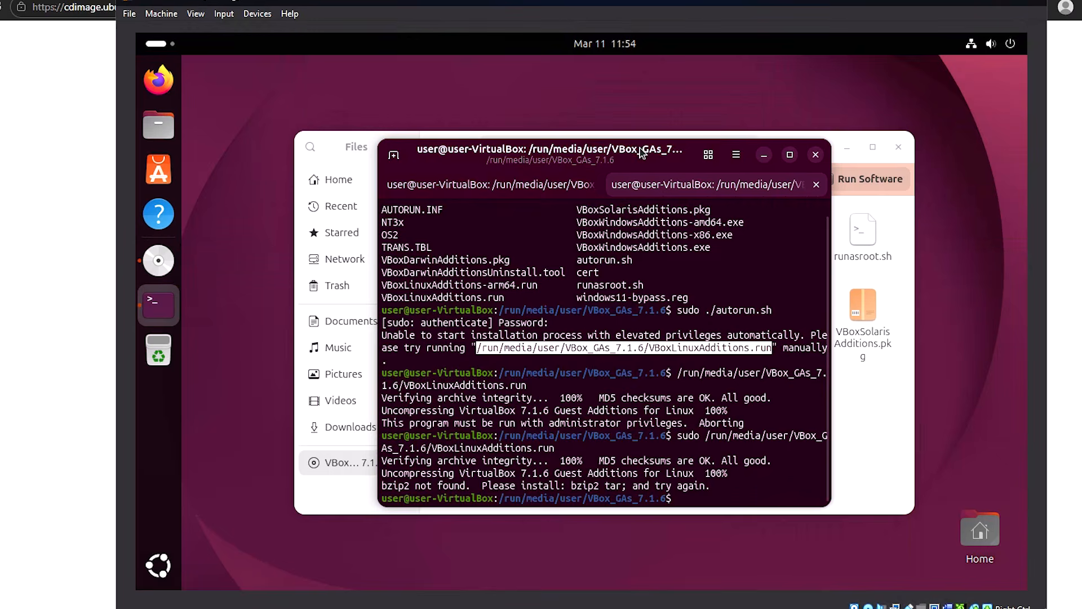
{"action": "left_click_drag", "start_coordinate": [643, 149], "coordinate": [571, 76]}
{"action": "left_click_drag", "start_coordinate": [755, 435], "coordinate": [905, 497]}
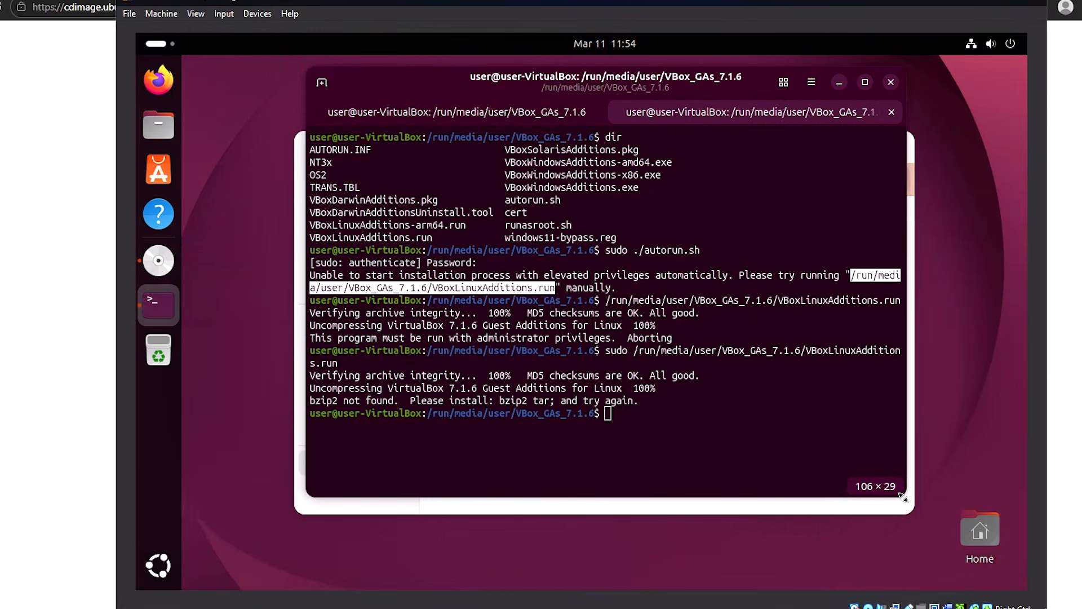
Step: In the empty terminal tab, run 'sudo apt install bzip2' and enter the admin password
{"action": "left_click", "coordinate": [499, 116]}
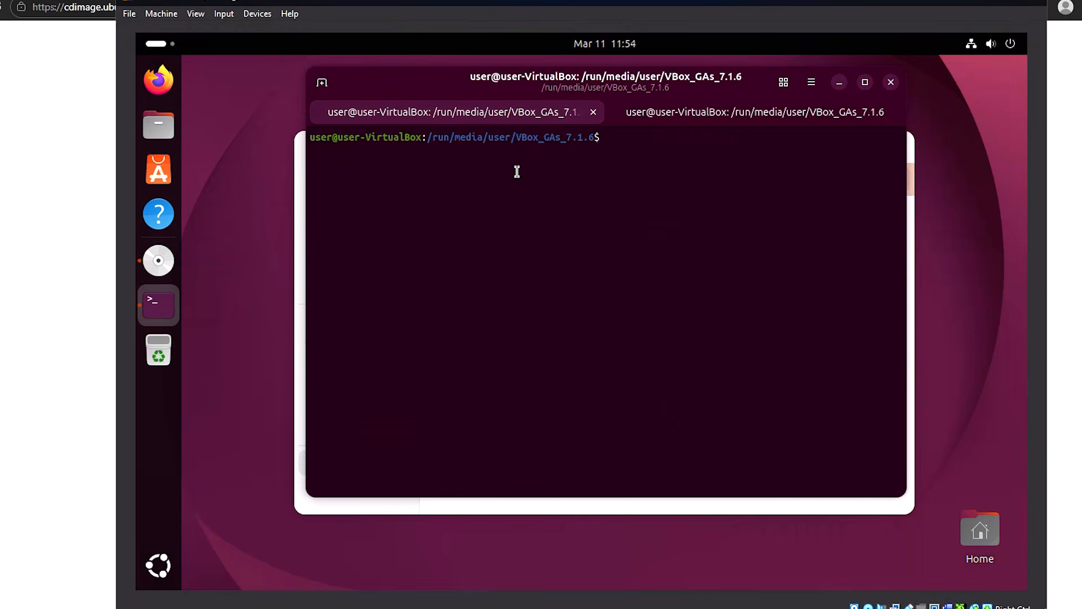
{"action": "type", "text": "pip ins"}
{"action": "key", "text": "BackSpace"}
{"action": "key", "text": "BackSpace"}
{"action": "key", "text": "BackSpace"}
{"action": "key", "text": "BackSpace"}
{"action": "key", "text": "BackSpace"}
{"action": "key", "text": "BackSpace"}
{"action": "key", "text": "BackSpace"}
{"action": "type", "text": "sudo apt install "}
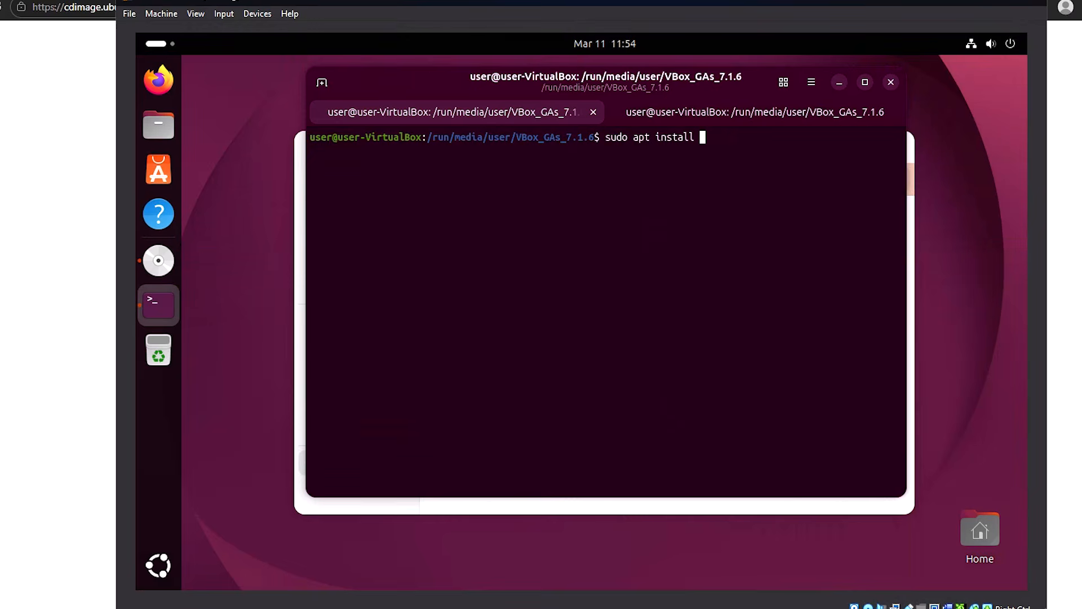
{"action": "type", "text": "bzip2"}
{"action": "key", "text": "Return"}
{"action": "type", "text": "***"}
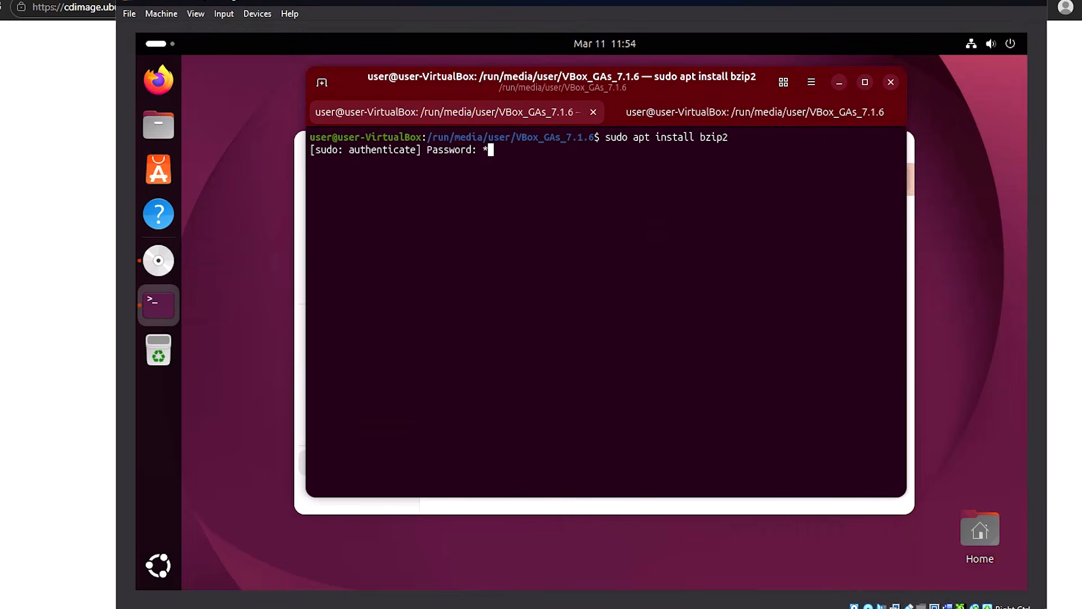
{"action": "key", "text": "Return"}
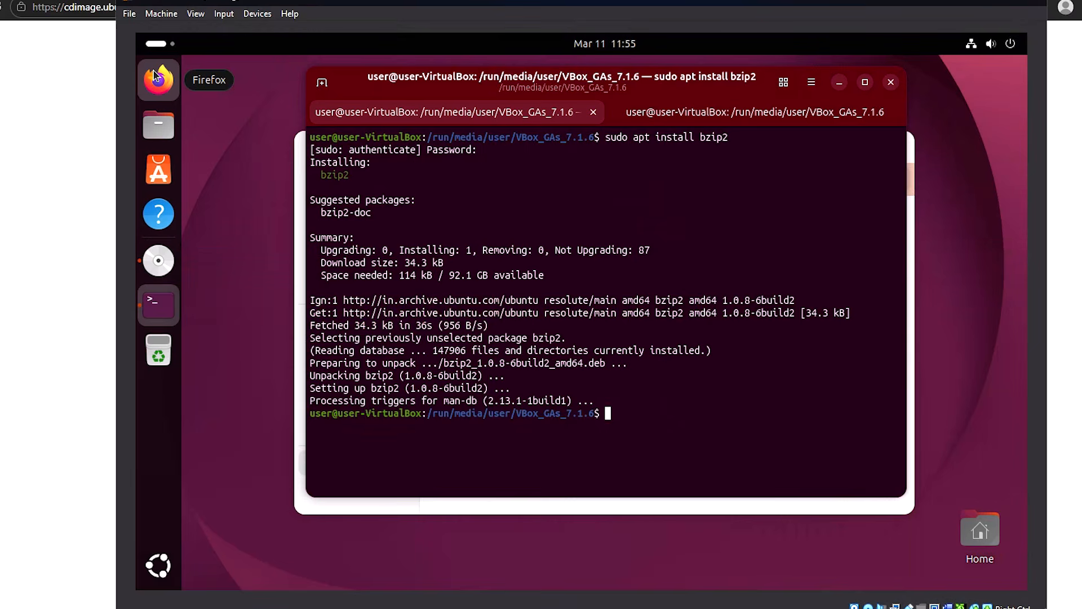
Step: Rerun the sudo Guest Additions installer in the second tab and enlarge the VM window
{"action": "left_click", "coordinate": [686, 115]}
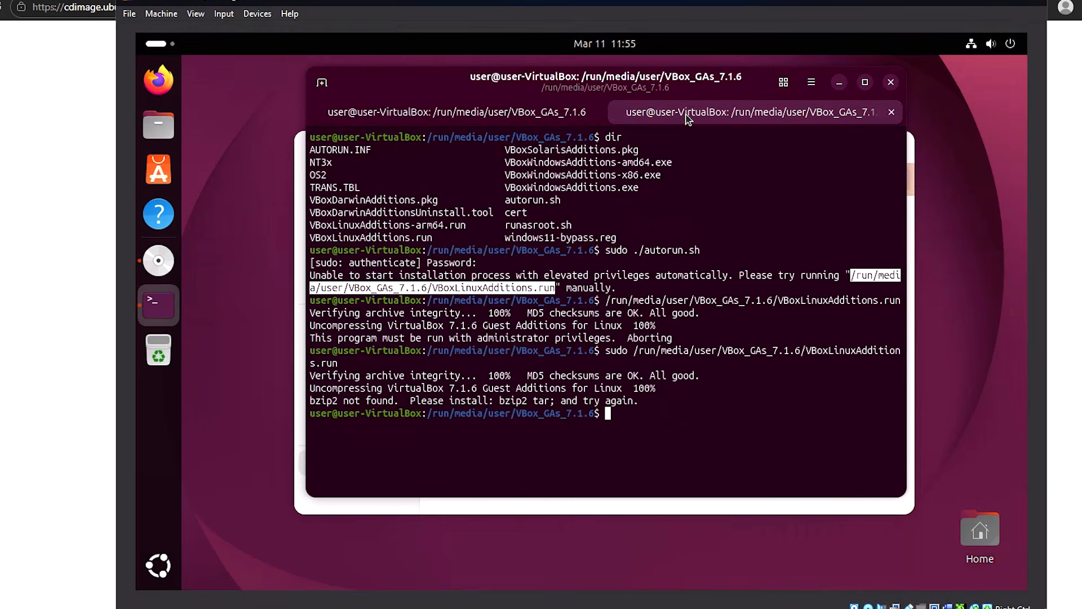
{"action": "key", "text": "Up"}
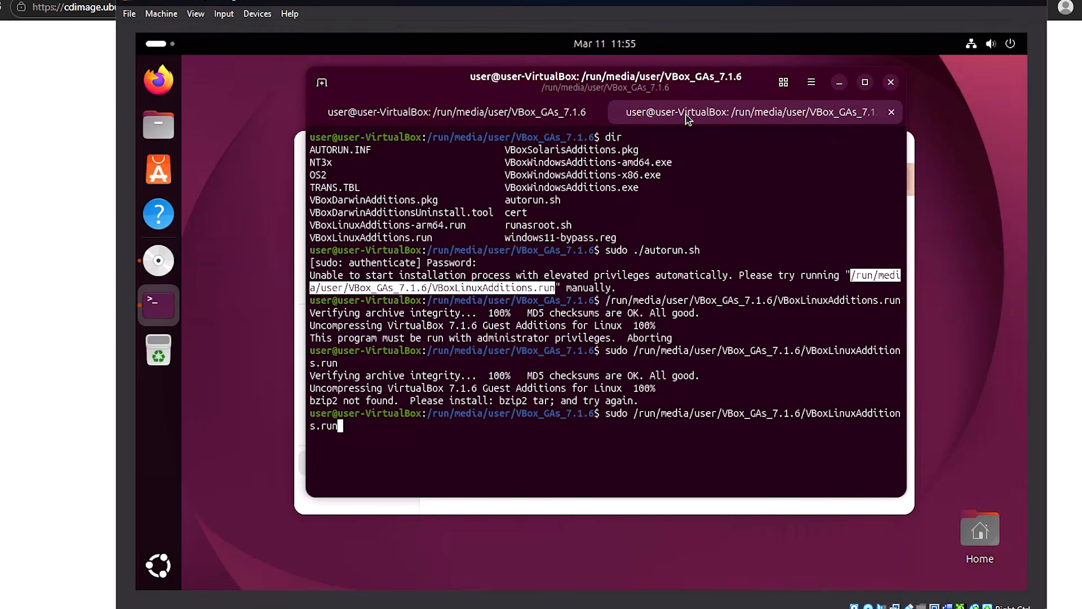
{"action": "key", "text": "Return"}
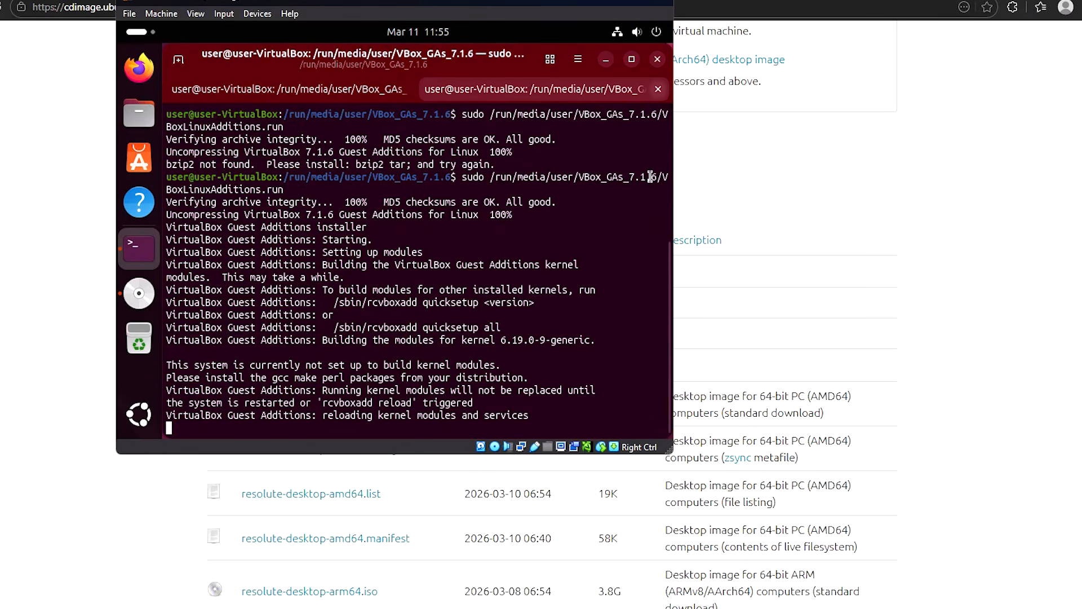
{"action": "left_click_drag", "start_coordinate": [671, 450], "coordinate": [978, 542]}
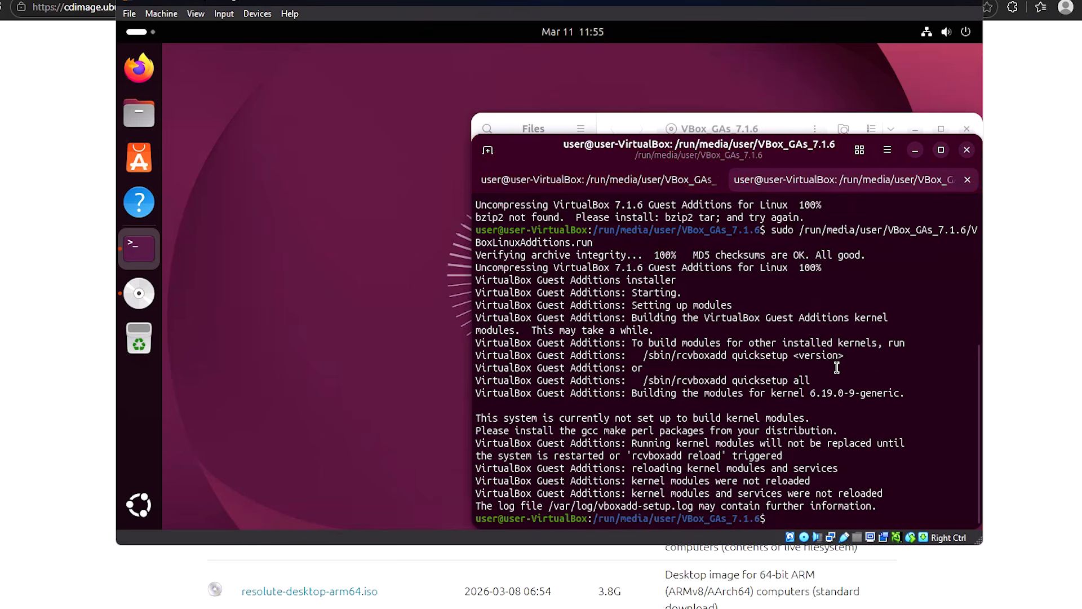
Step: Type 'exit' in both terminal tabs to close the Terminal
{"action": "type", "text": "exit"}
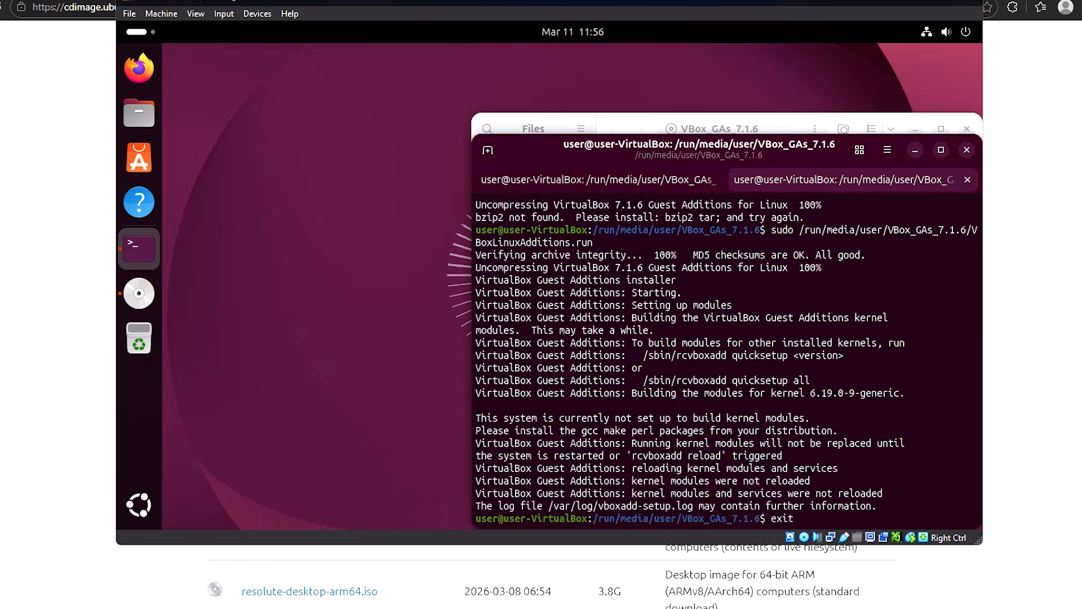
{"action": "key", "text": "Return"}
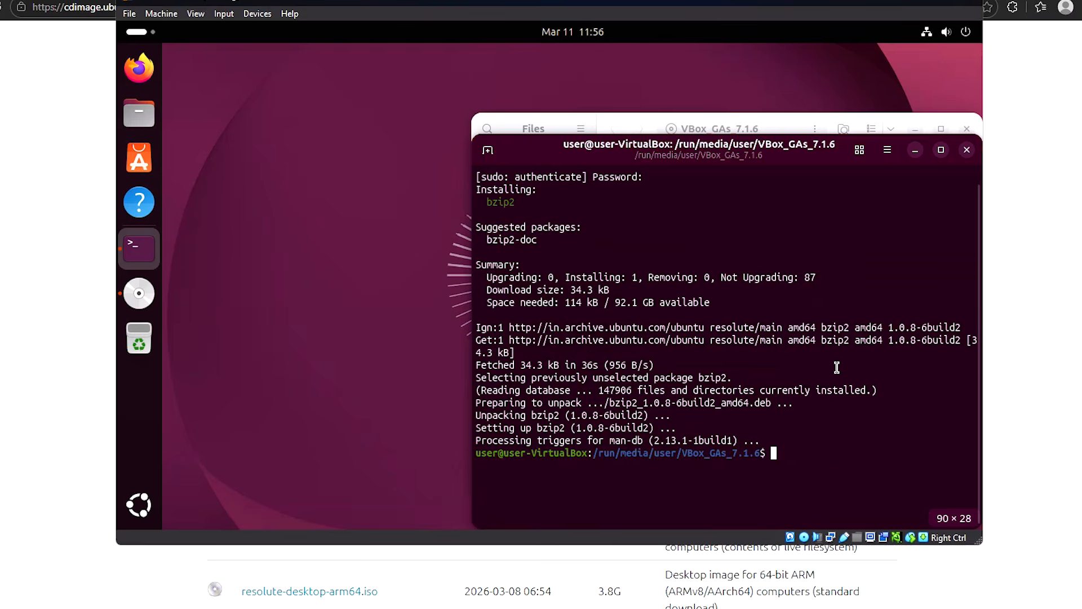
{"action": "type", "text": "exit"}
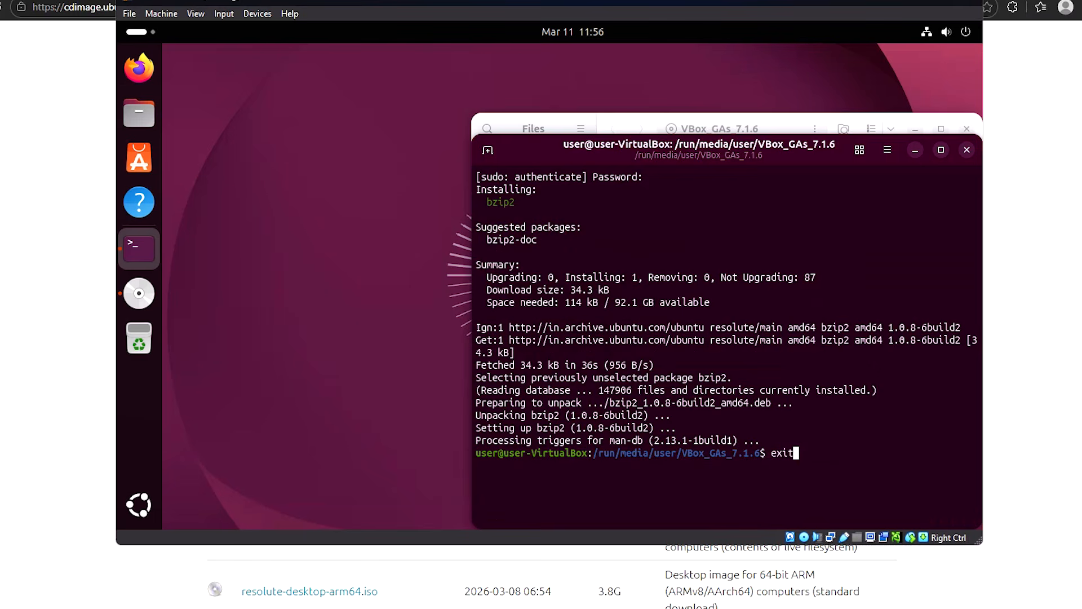
{"action": "key", "text": "Return"}
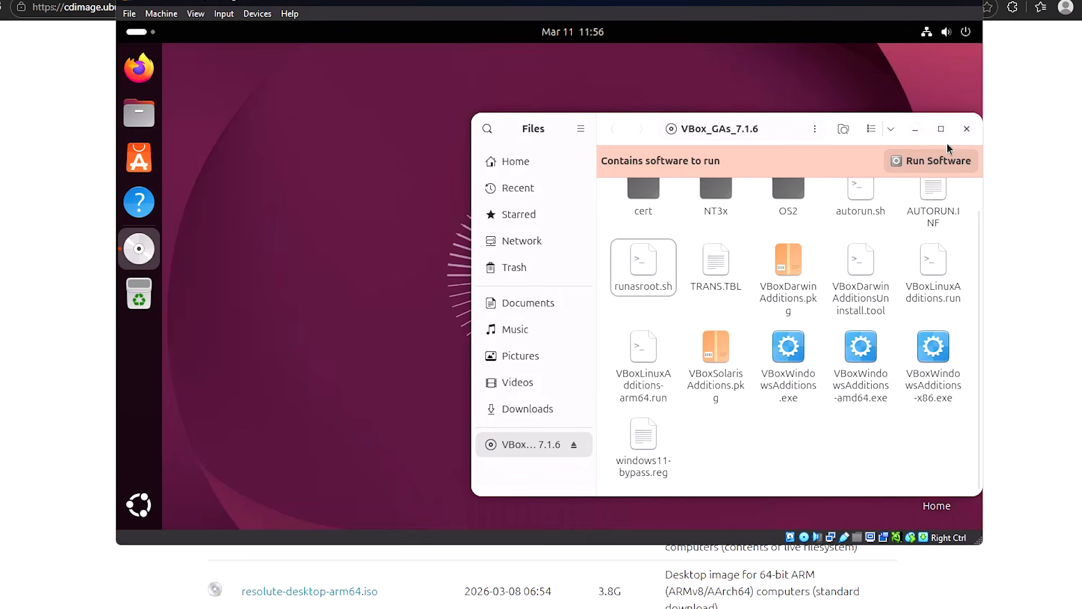
Step: Close the Files window and set the shared clipboard to Bidirectional
{"action": "left_click", "coordinate": [967, 129]}
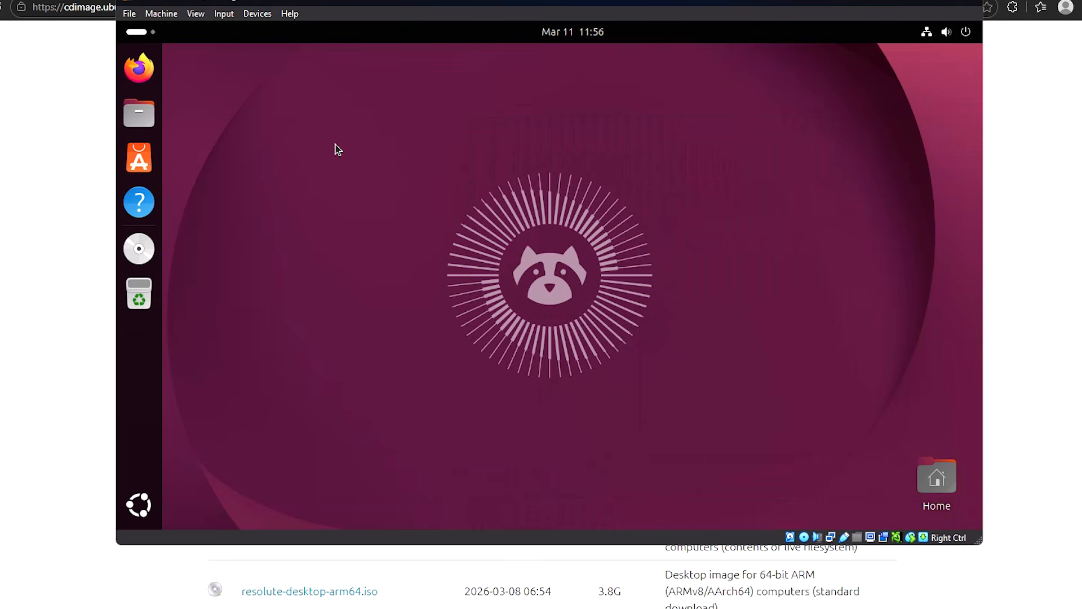
{"action": "left_click", "coordinate": [256, 15]}
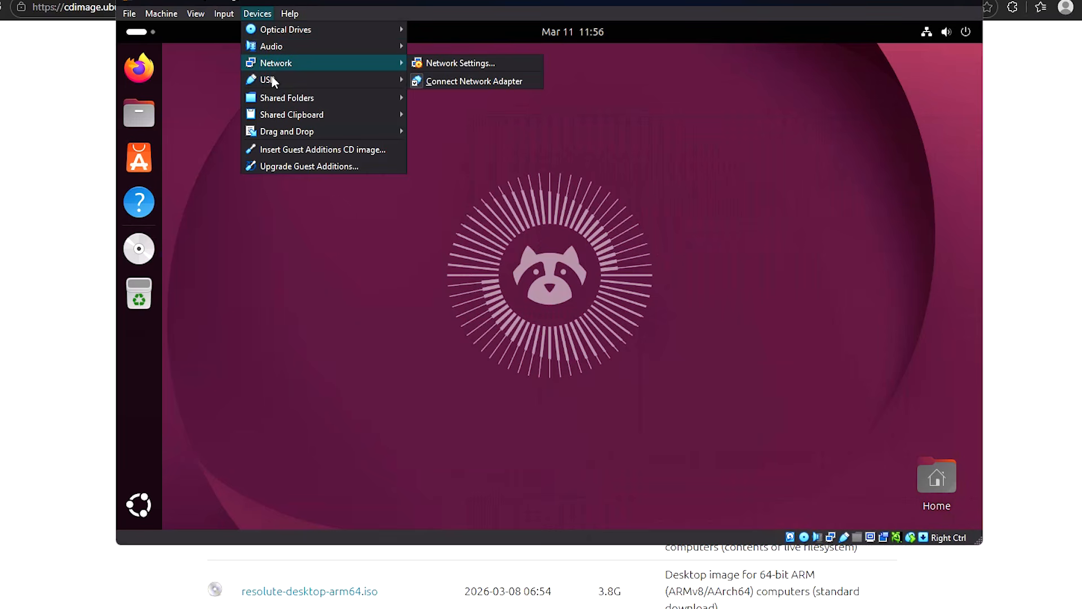
{"action": "mouse_move", "coordinate": [287, 132]}
{"action": "mouse_move", "coordinate": [327, 111]}
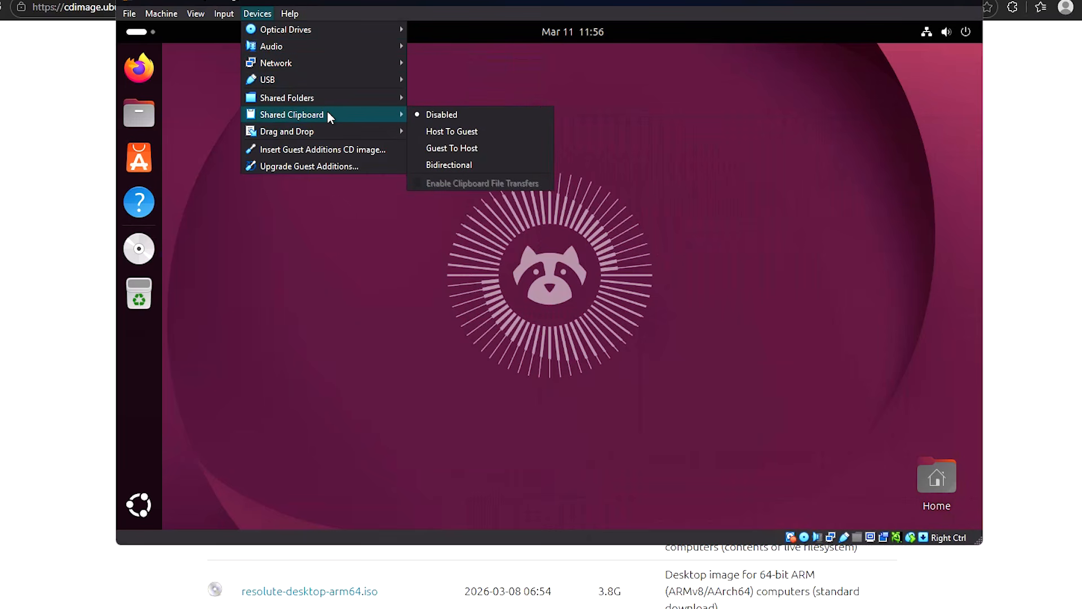
{"action": "left_click", "coordinate": [449, 160]}
Step: Set Drag and Drop to Bidirectional from the Devices menu
{"action": "left_click", "coordinate": [258, 14]}
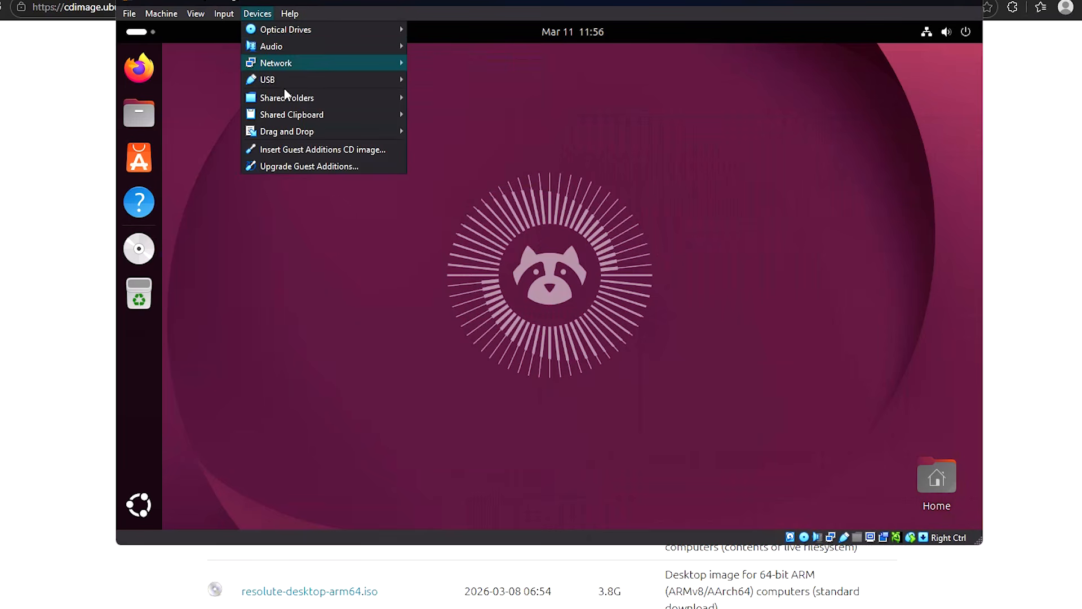
{"action": "mouse_move", "coordinate": [286, 132]}
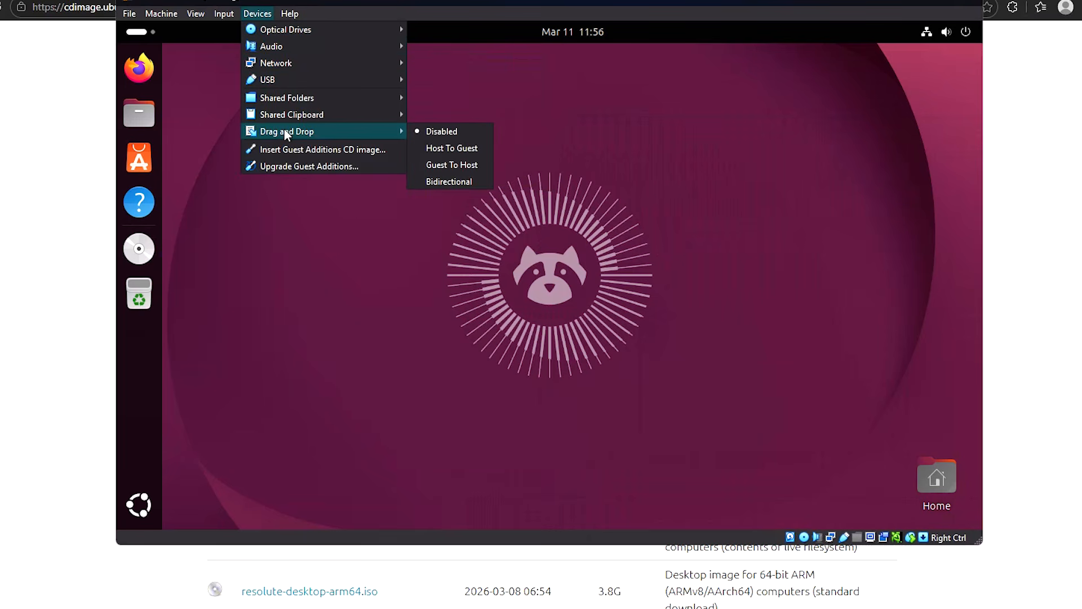
{"action": "left_click", "coordinate": [452, 181]}
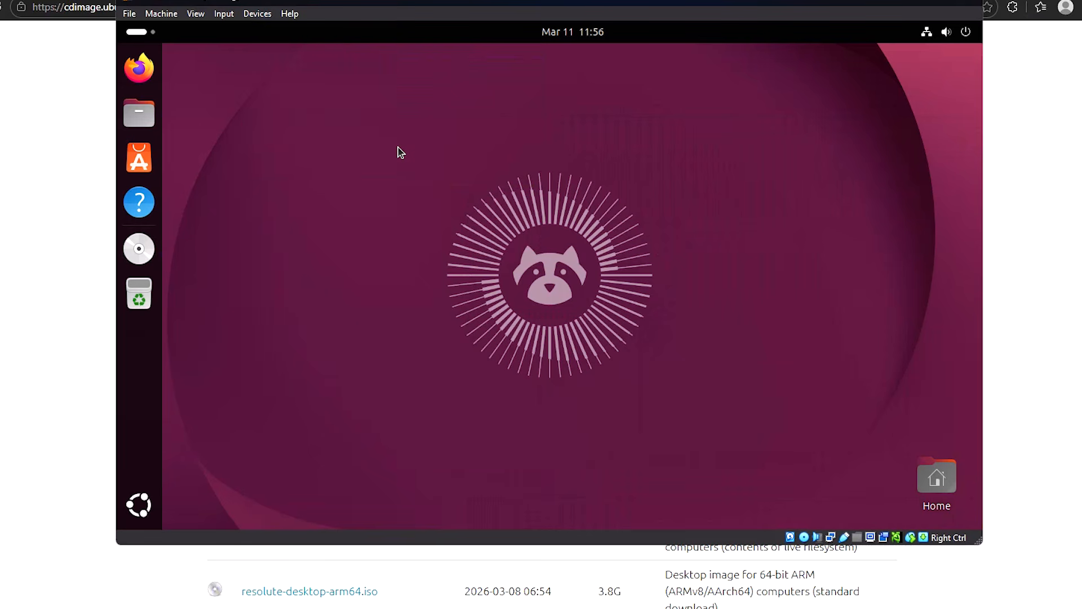
{"action": "left_click_drag", "start_coordinate": [461, 221], "coordinate": [690, 394]}
{"action": "left_click_drag", "start_coordinate": [690, 395], "coordinate": [721, 405]}
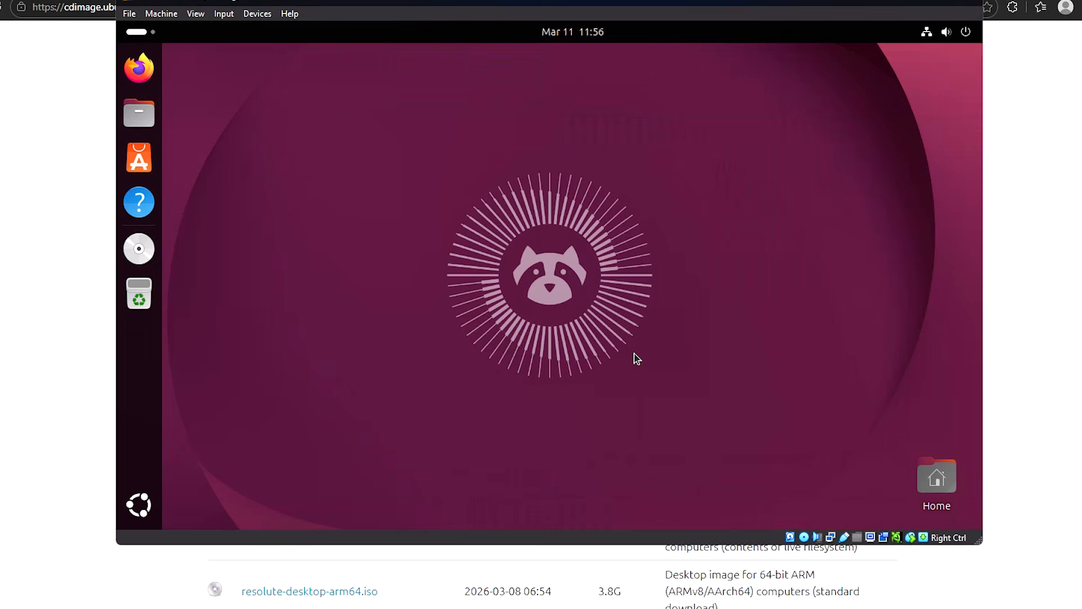